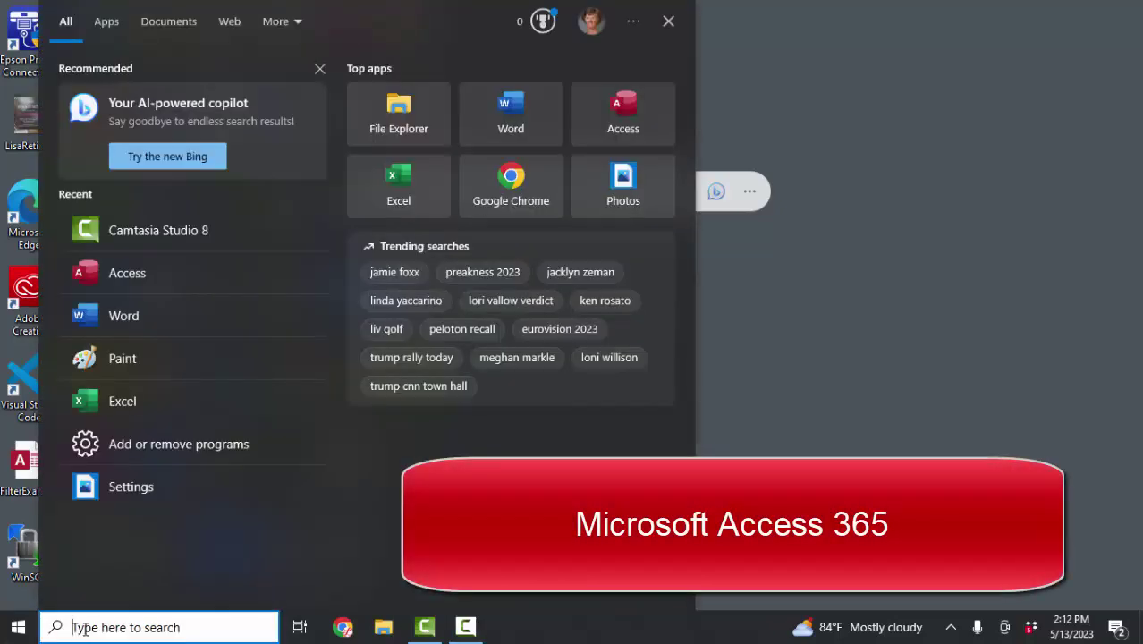
- Launch Access and create a database from the Northwind starter edition template
{"action": "type", "text": "access"}
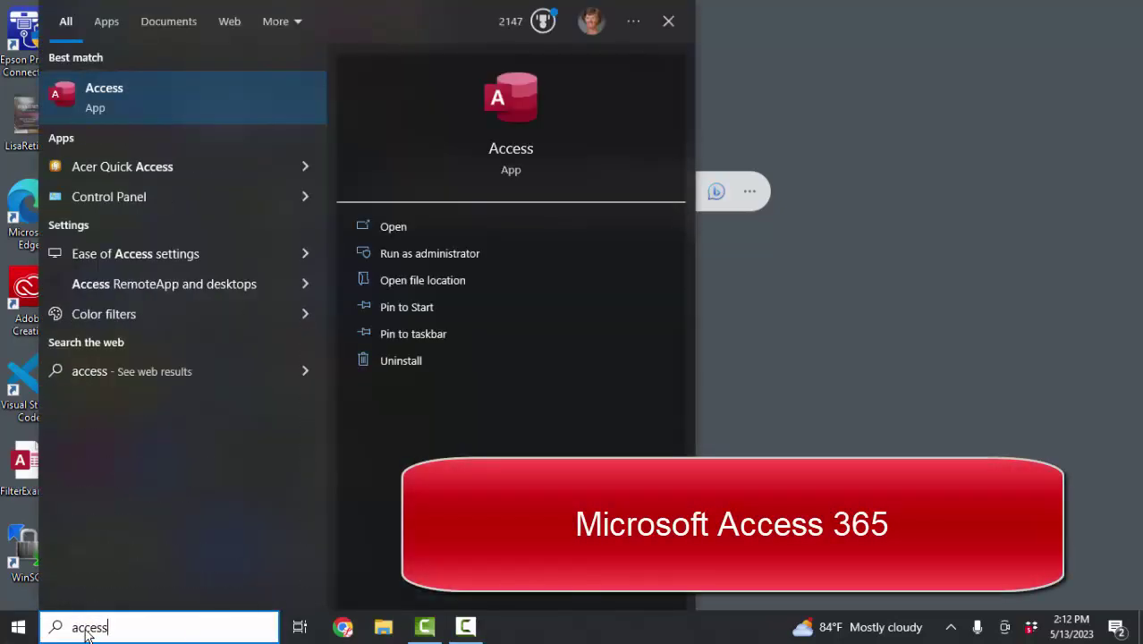
{"action": "left_click", "coordinate": [191, 99]}
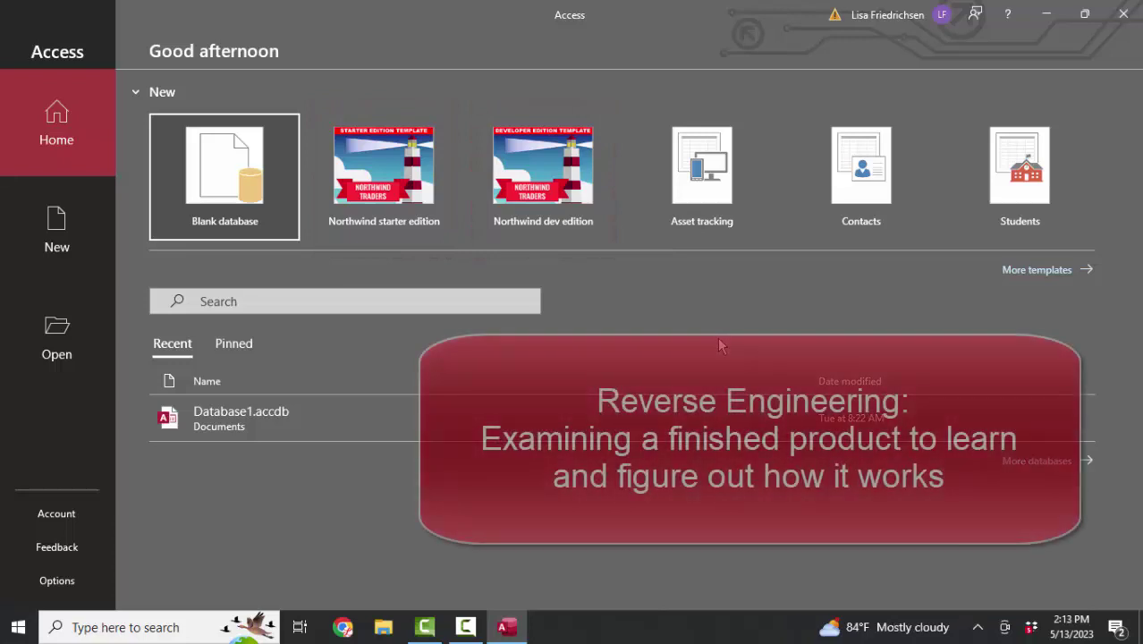
{"action": "double_click", "coordinate": [410, 176]}
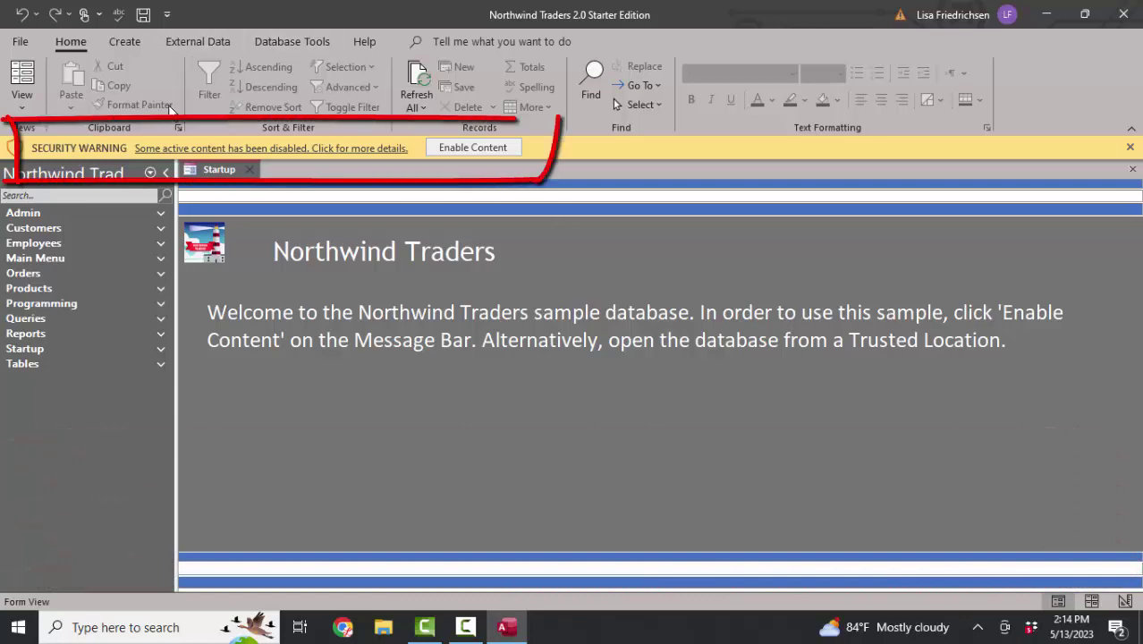
- Enable the database's active content and continue past the welcome screen with its display at opening turned off
{"action": "left_click", "coordinate": [466, 148]}
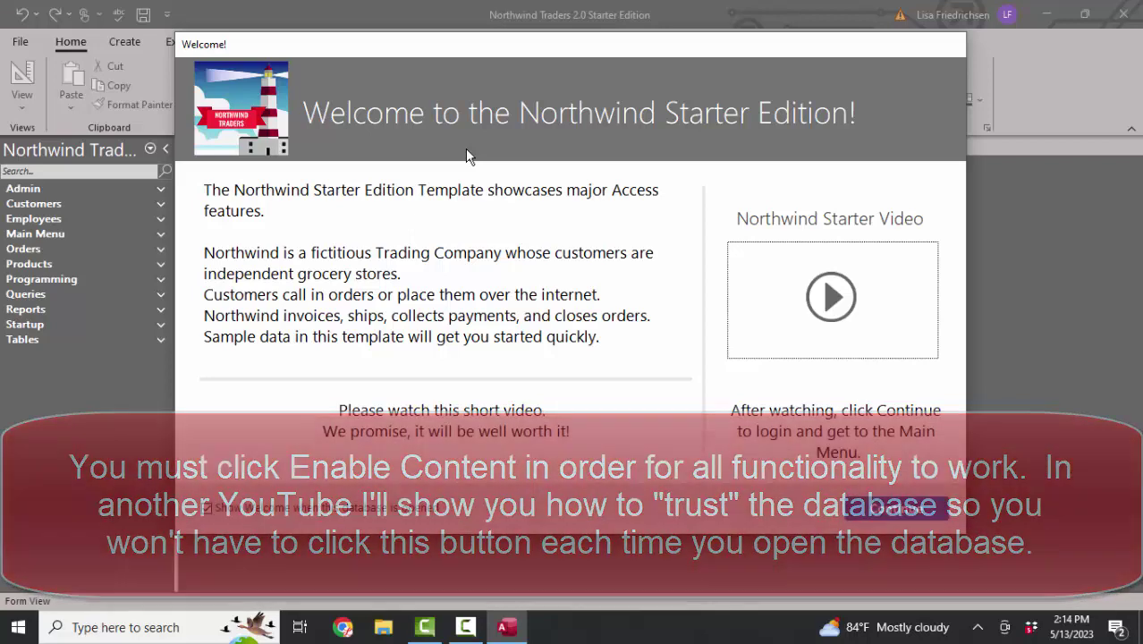
{"action": "left_click_drag", "start_coordinate": [204, 253], "coordinate": [633, 335]}
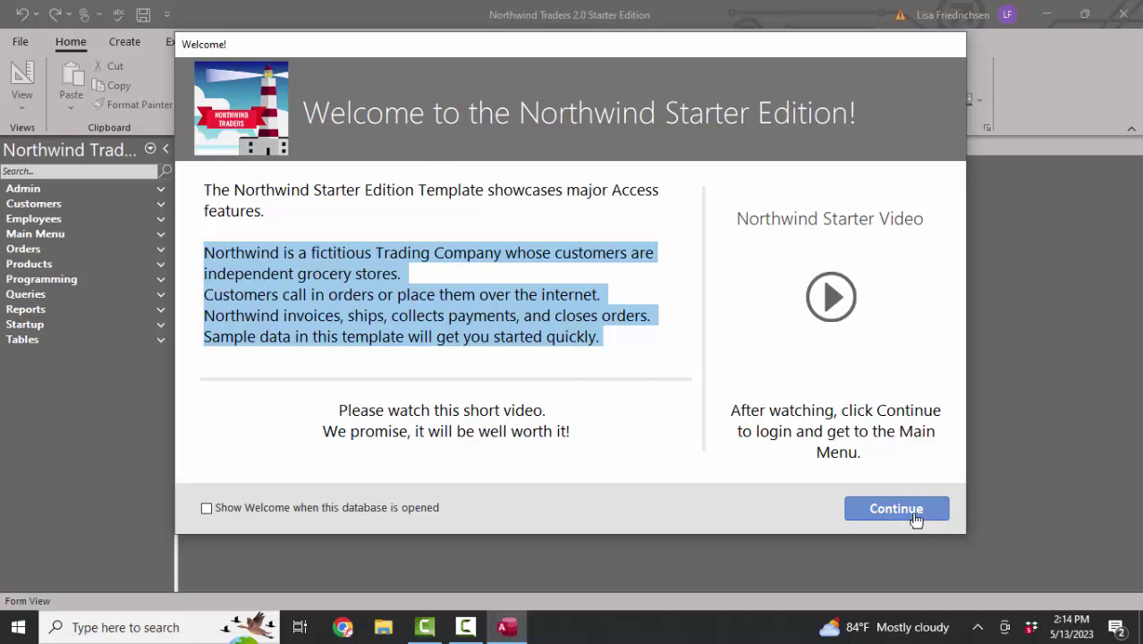
{"action": "left_click", "coordinate": [249, 518]}
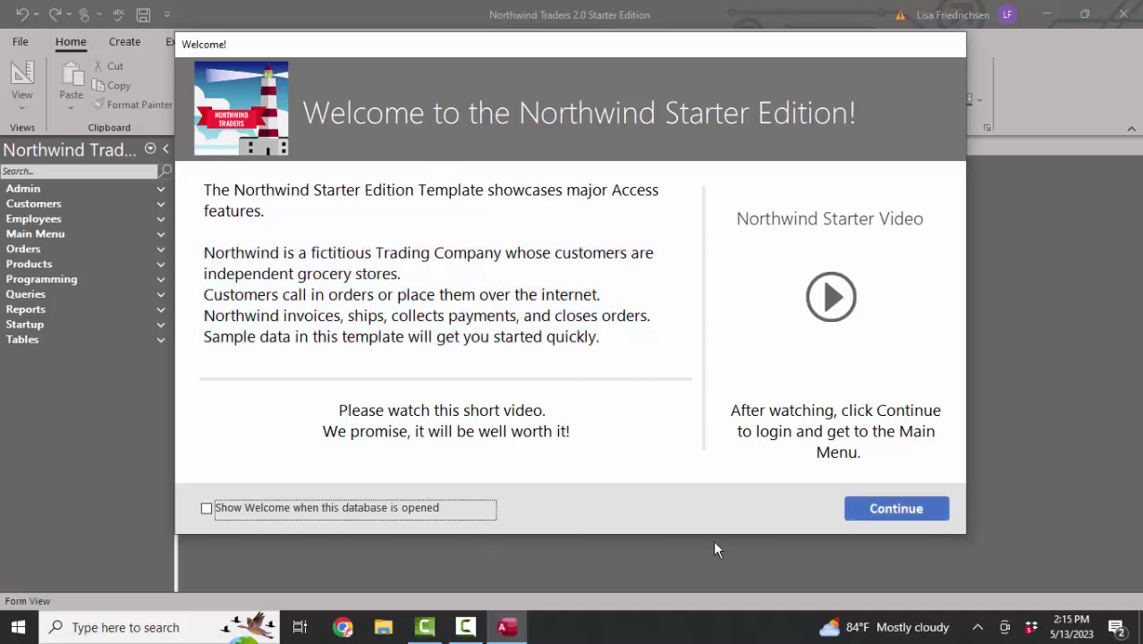
{"action": "left_click", "coordinate": [910, 511]}
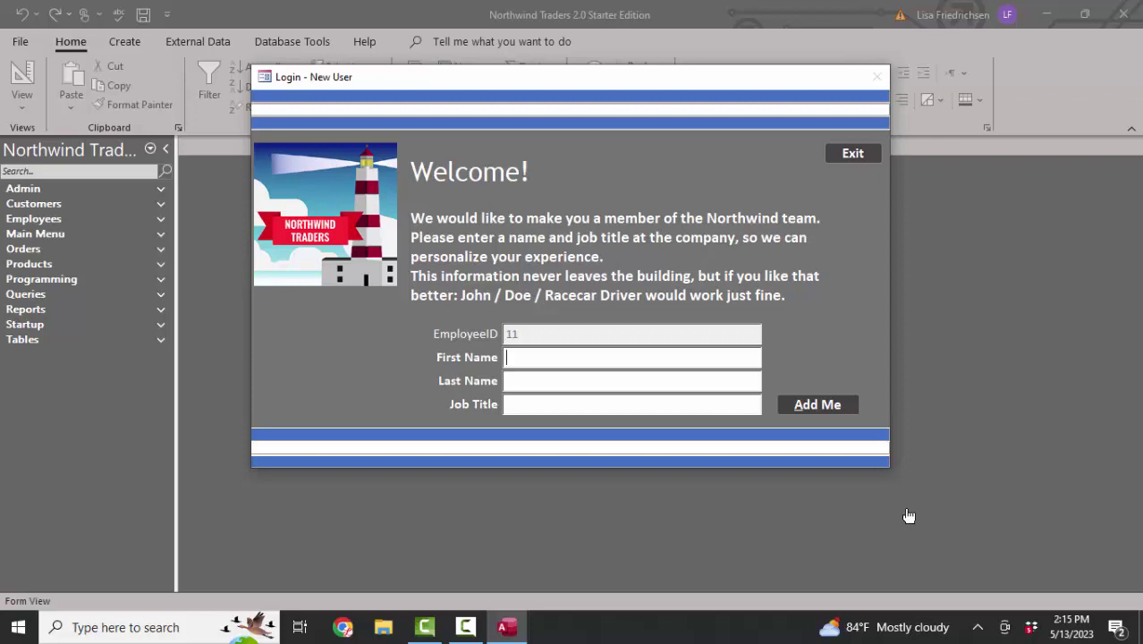
- Register as a new Northwind employee with the user's first and last name and the job title Professor
{"action": "type", "text": "Lisa"}
{"action": "key", "text": "Tab"}
{"action": "type", "text": "Friedrichsen"}
{"action": "key", "text": "Tab"}
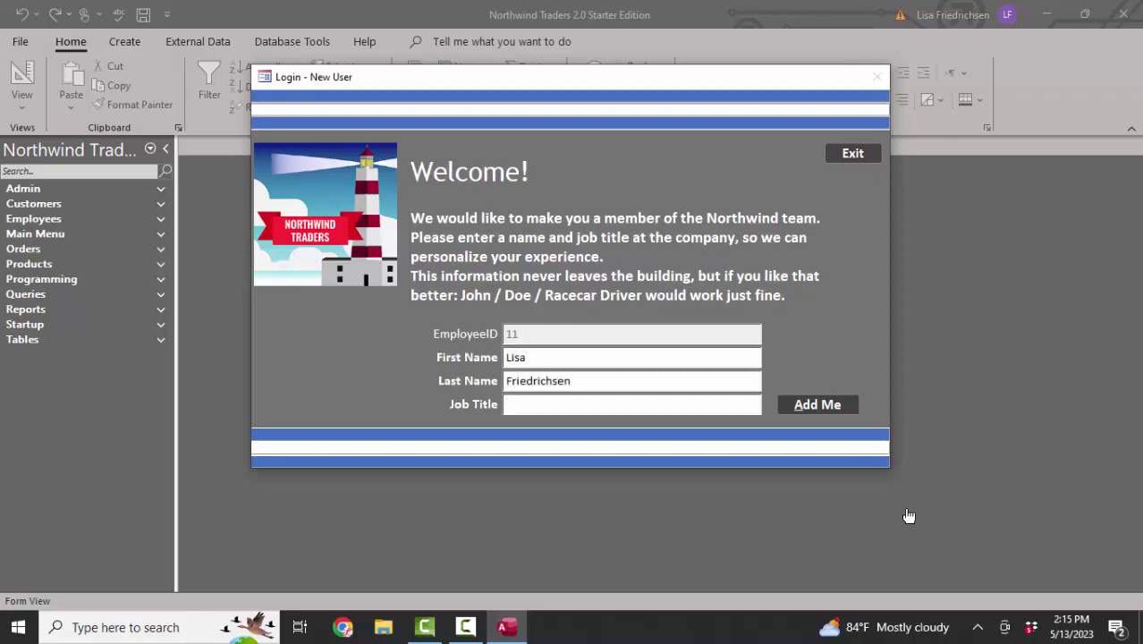
{"action": "type", "text": "Professor"}
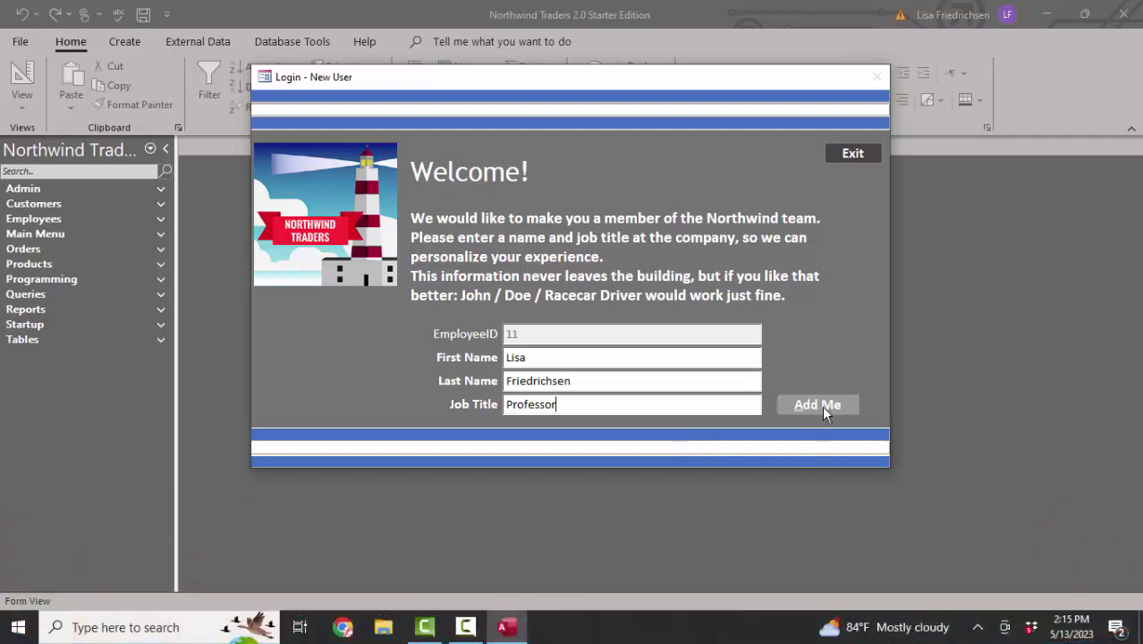
{"action": "left_click", "coordinate": [818, 405]}
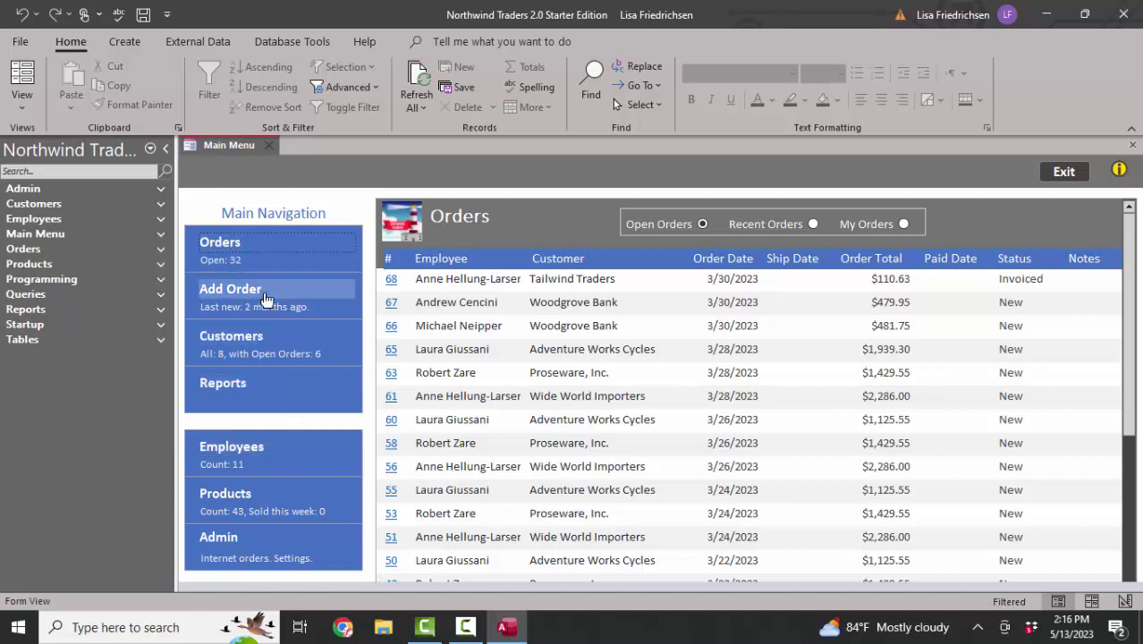
- View the customer list, close it, and view the employee and product lists from the main navigation
{"action": "left_click", "coordinate": [262, 345]}
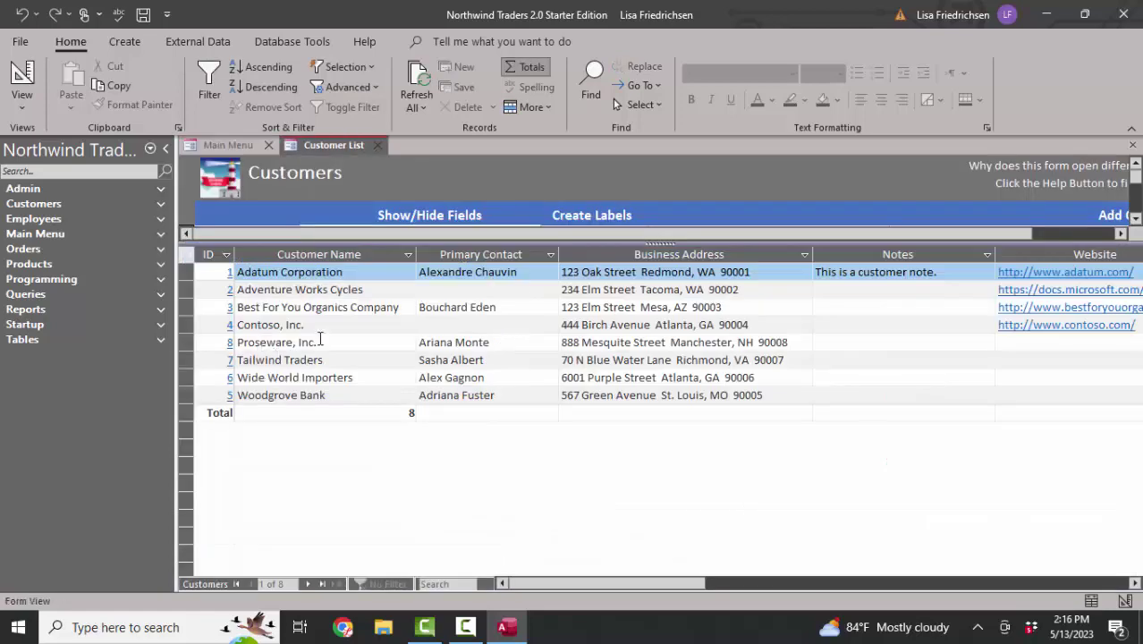
{"action": "left_click", "coordinate": [1132, 145]}
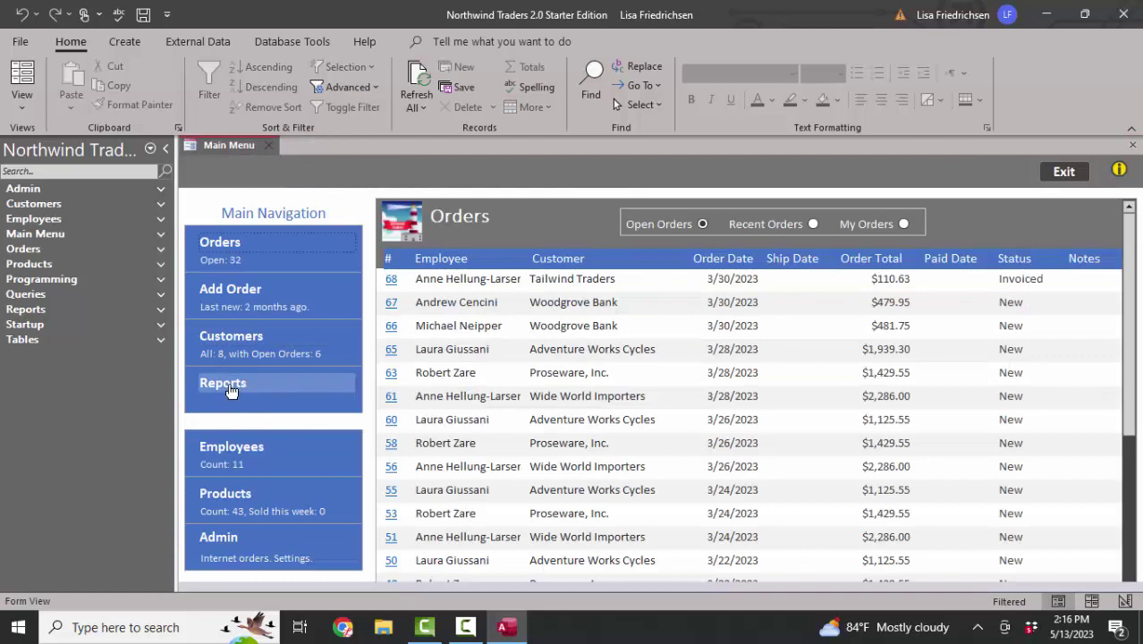
{"action": "left_click", "coordinate": [246, 454]}
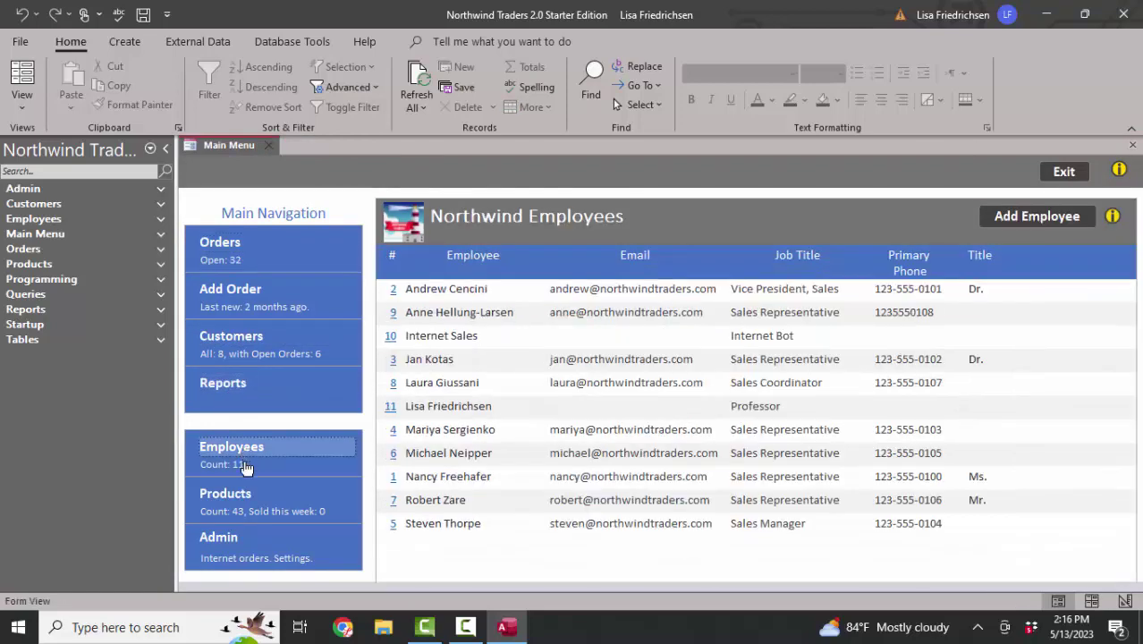
{"action": "left_click", "coordinate": [246, 504]}
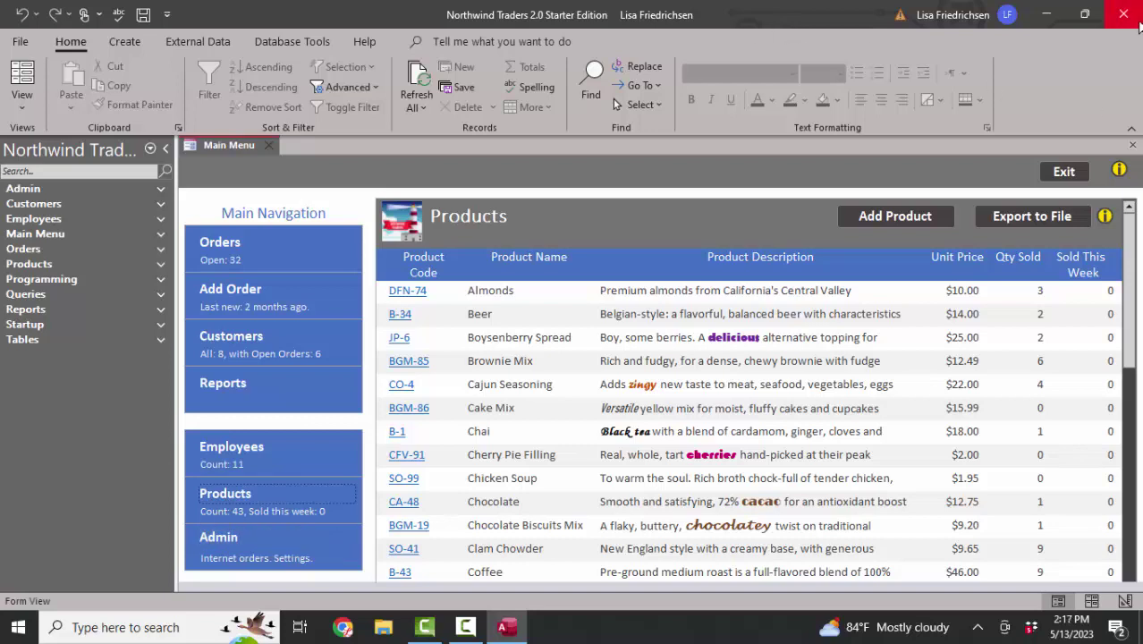
- Close the database and reopen Database2.accdb while bypassing its startup features
{"action": "left_click", "coordinate": [189, 627]}
{"action": "type", "text": "acc"}
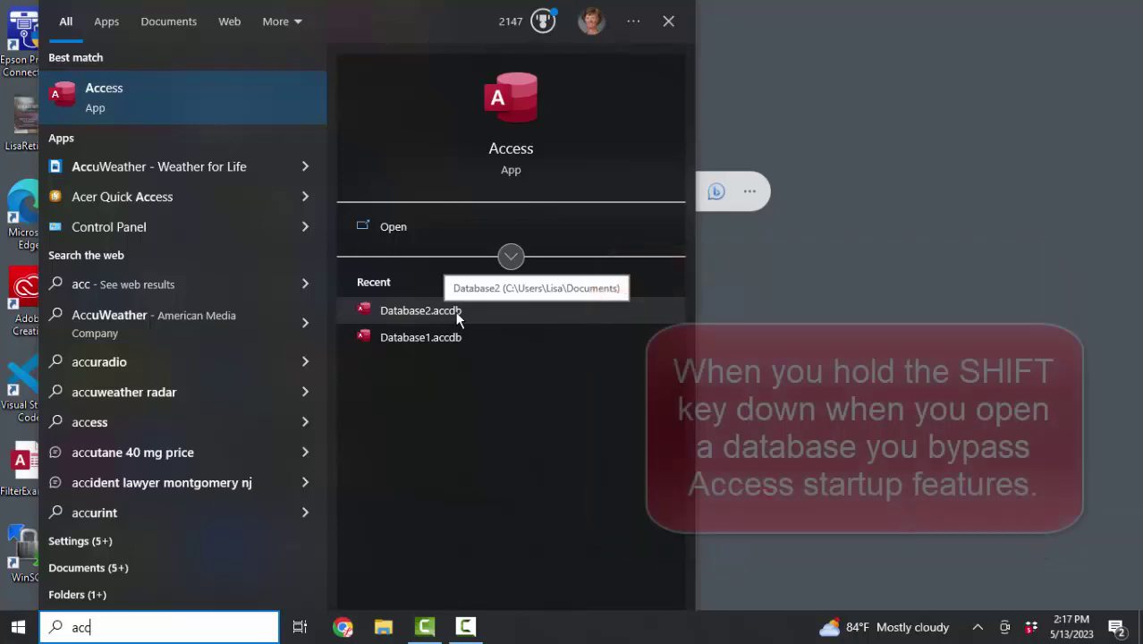
{"action": "left_click", "coordinate": [421, 310], "text": "shift"}
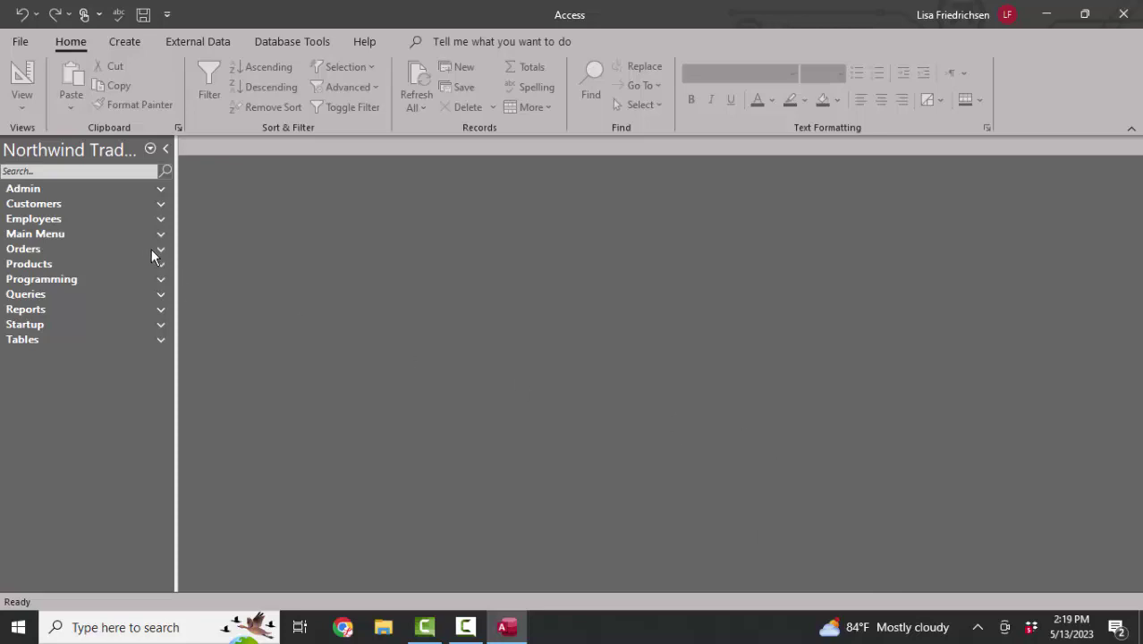
- Widen the navigation pane, and collapse and reopen it
{"action": "left_click_drag", "start_coordinate": [176, 255], "coordinate": [317, 258]}
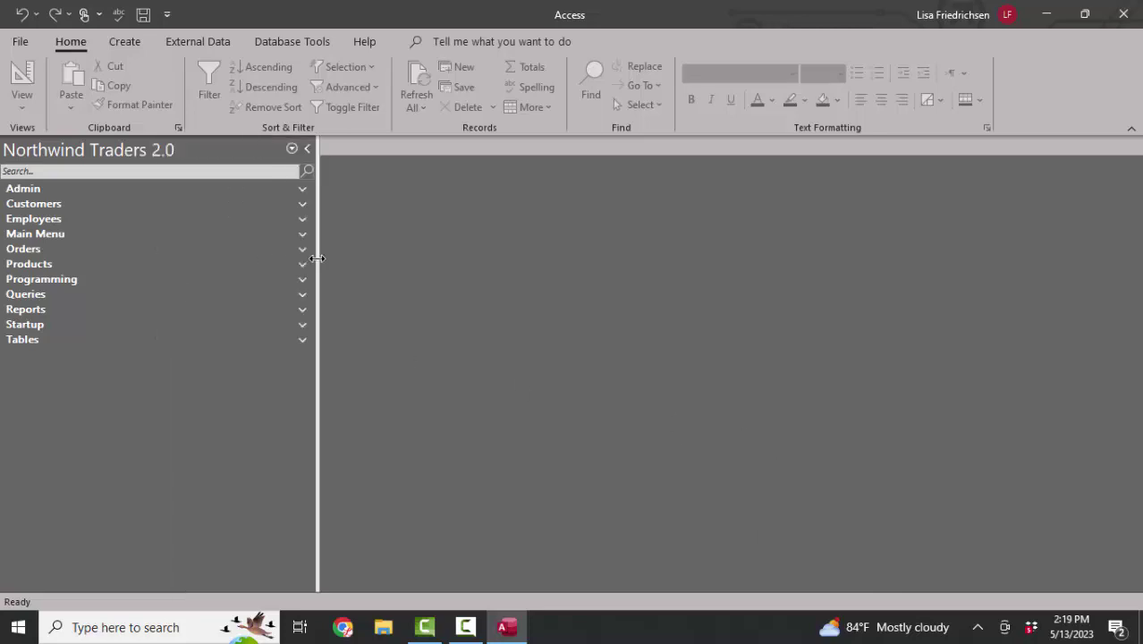
{"action": "mouse_move", "coordinate": [320, 204]}
{"action": "left_mouse_down"}
{"action": "mouse_move", "coordinate": [175, 215]}
{"action": "mouse_move", "coordinate": [318, 224]}
{"action": "left_mouse_up"}
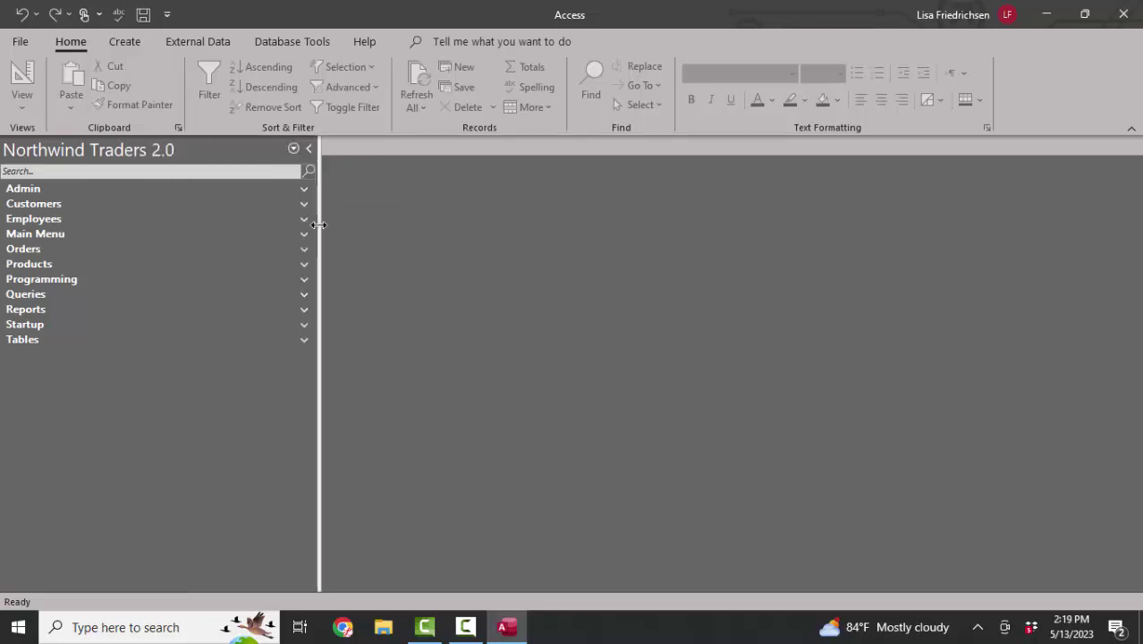
{"action": "left_click", "coordinate": [309, 150]}
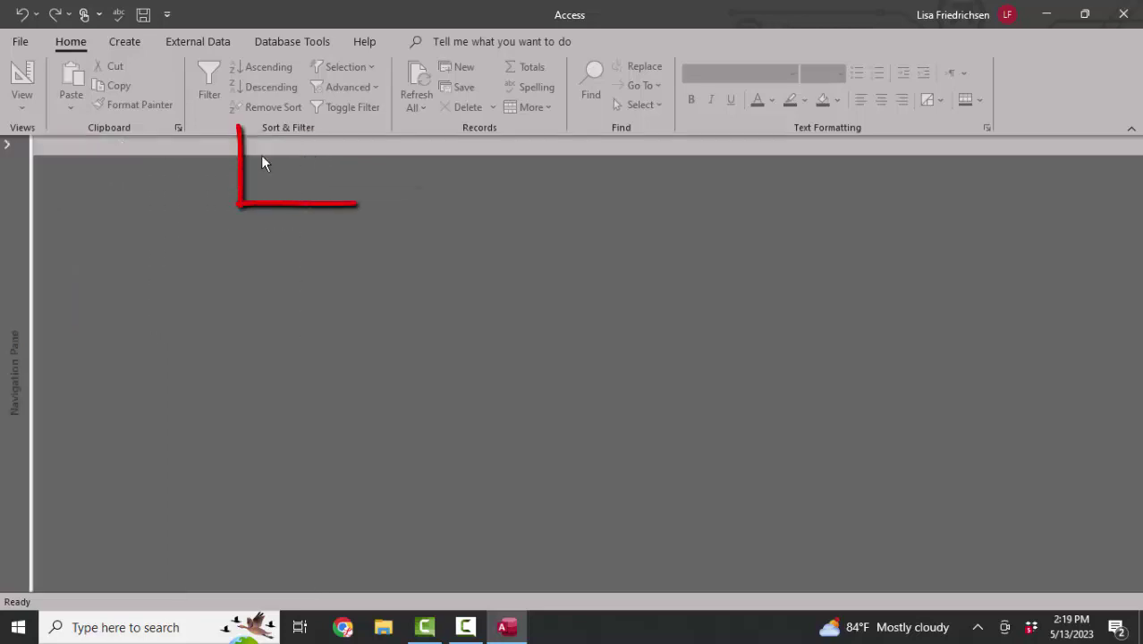
{"action": "left_click", "coordinate": [9, 147]}
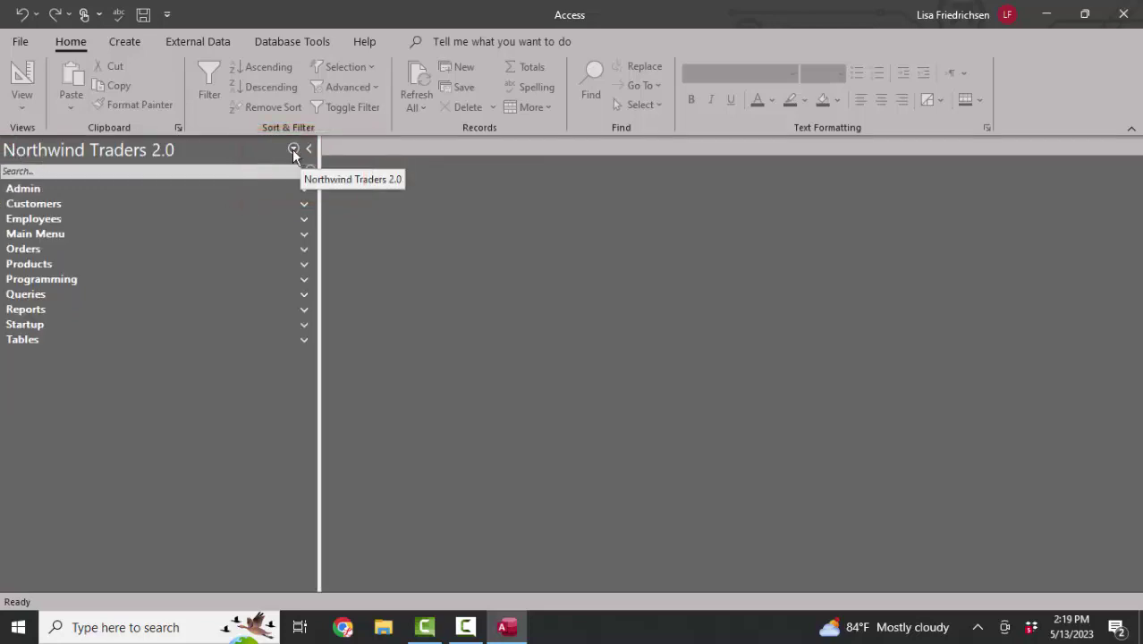
- Organize the navigation pane by object type and collapse the Queries and Forms groups
{"action": "left_click", "coordinate": [293, 150]}
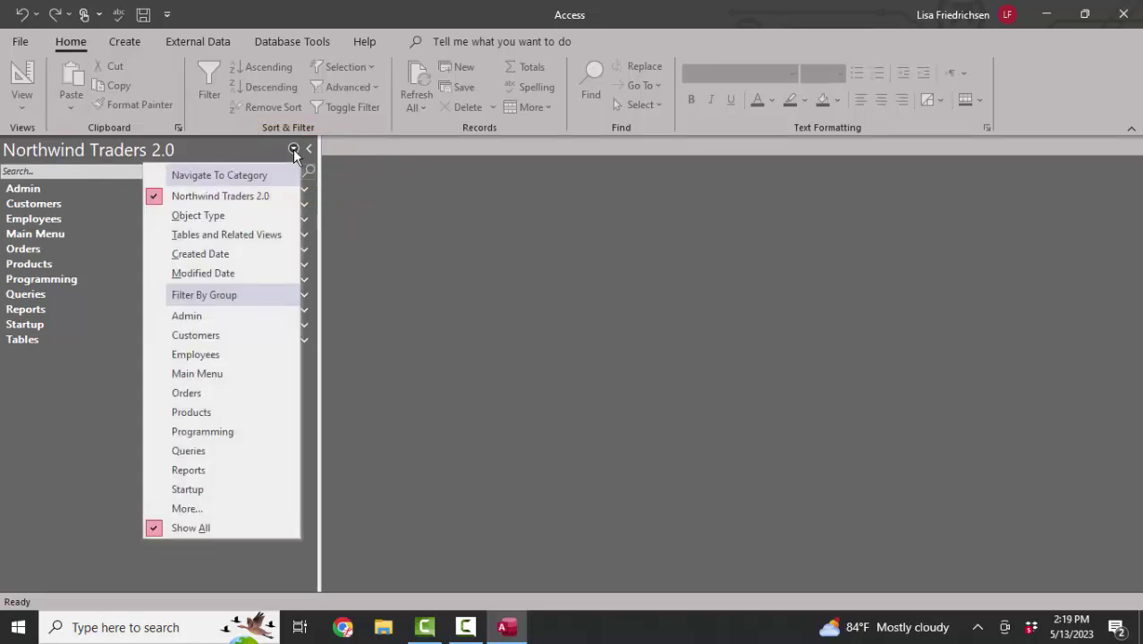
{"action": "left_click", "coordinate": [243, 216]}
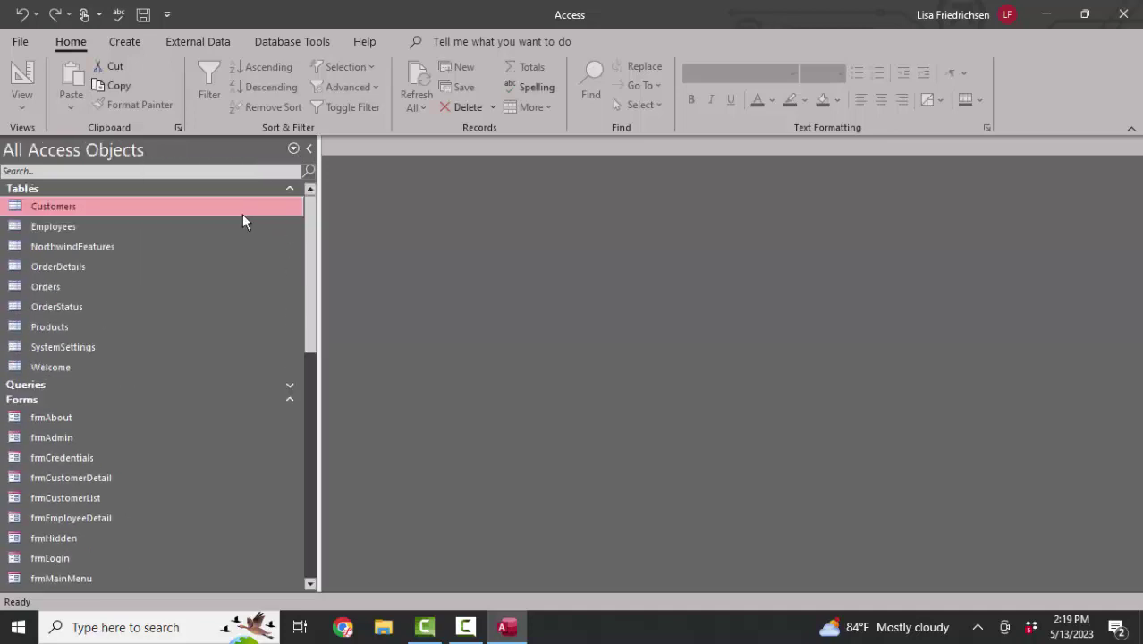
{"action": "left_click", "coordinate": [283, 385]}
{"action": "left_click", "coordinate": [287, 187]}
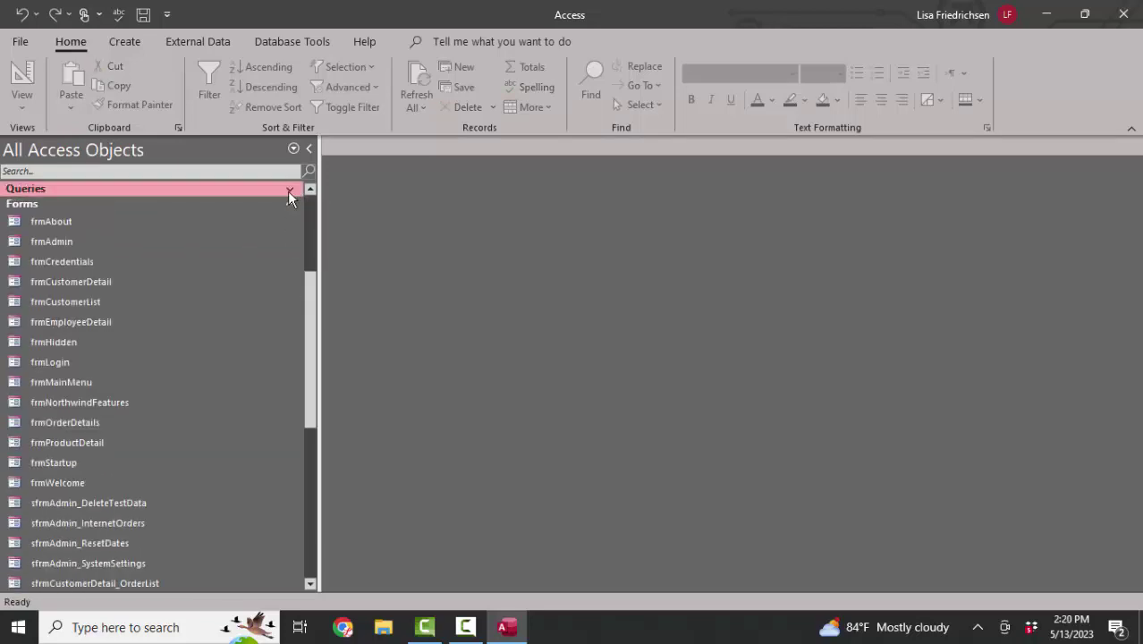
{"action": "left_click", "coordinate": [290, 203]}
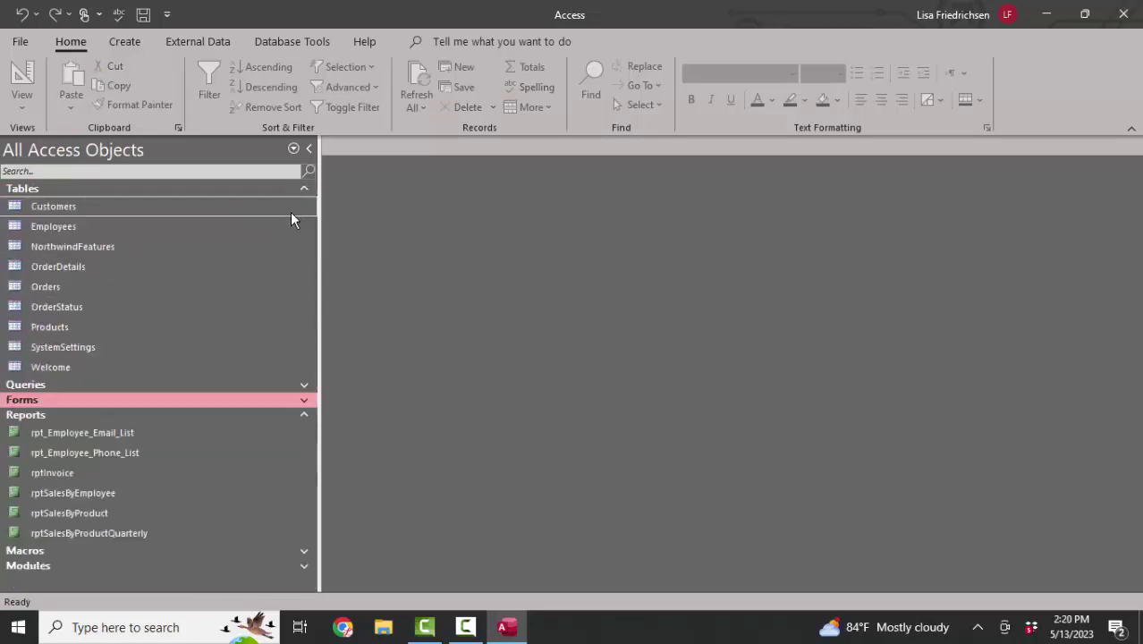
- Collapse the Reports group, and expand the Macros and Modules groups to view their objects before collapsing both
{"action": "left_click", "coordinate": [295, 415]}
{"action": "left_click", "coordinate": [305, 429]}
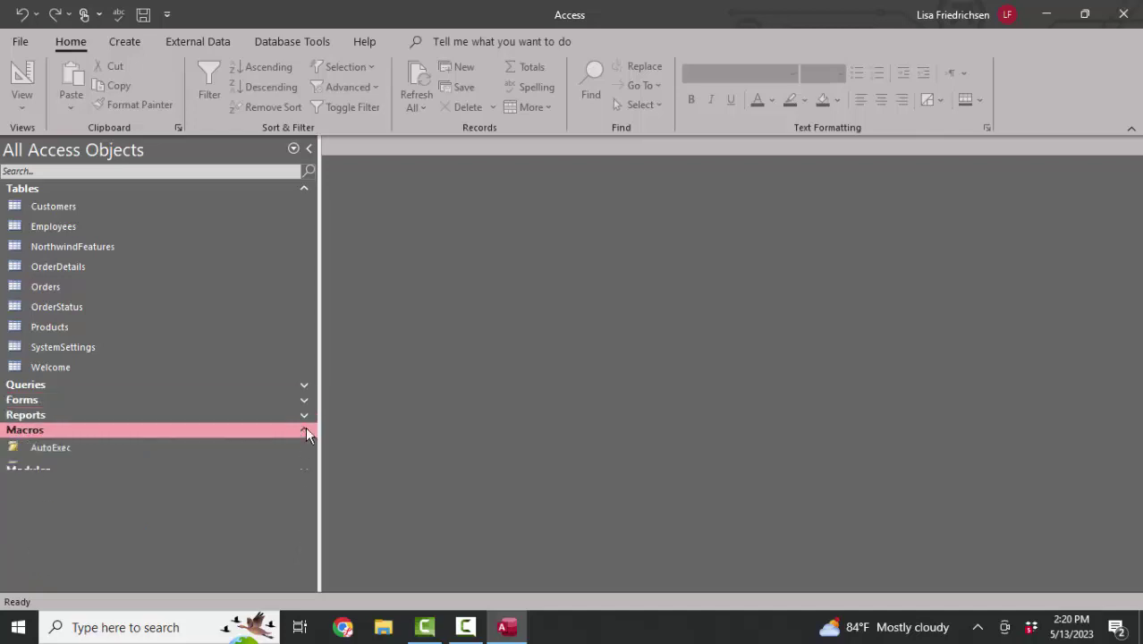
{"action": "left_click", "coordinate": [303, 526]}
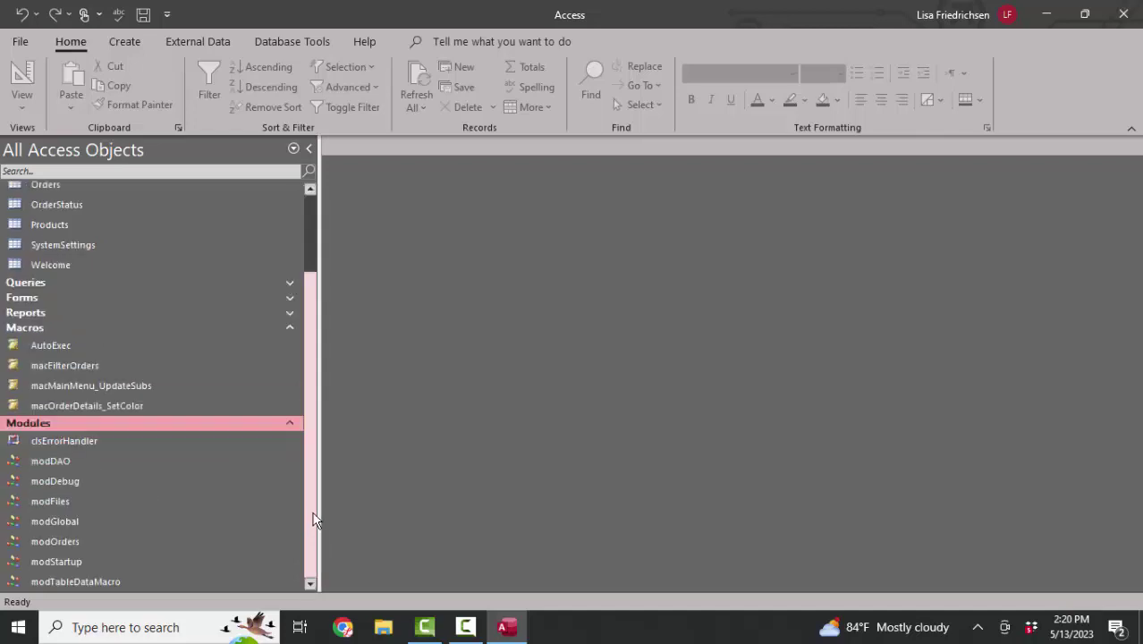
{"action": "left_click", "coordinate": [298, 426]}
{"action": "left_click", "coordinate": [304, 429]}
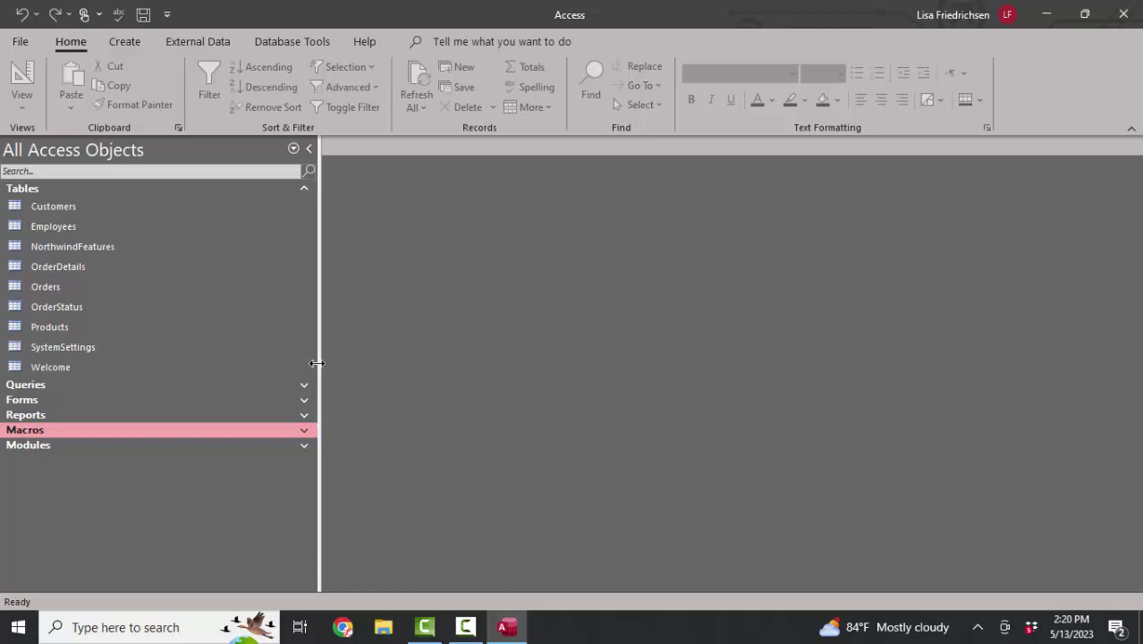
- Narrow the navigation pane and open the Customers and Employees tables to examine the newly added employee's job title
{"action": "left_click_drag", "start_coordinate": [320, 330], "coordinate": [240, 328]}
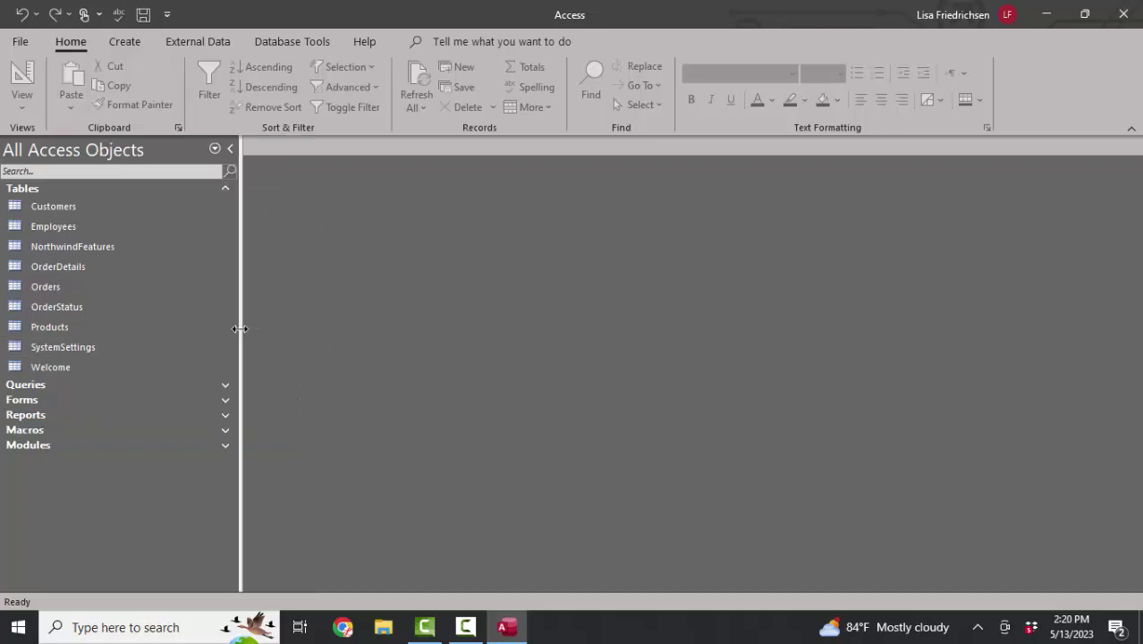
{"action": "double_click", "coordinate": [56, 209]}
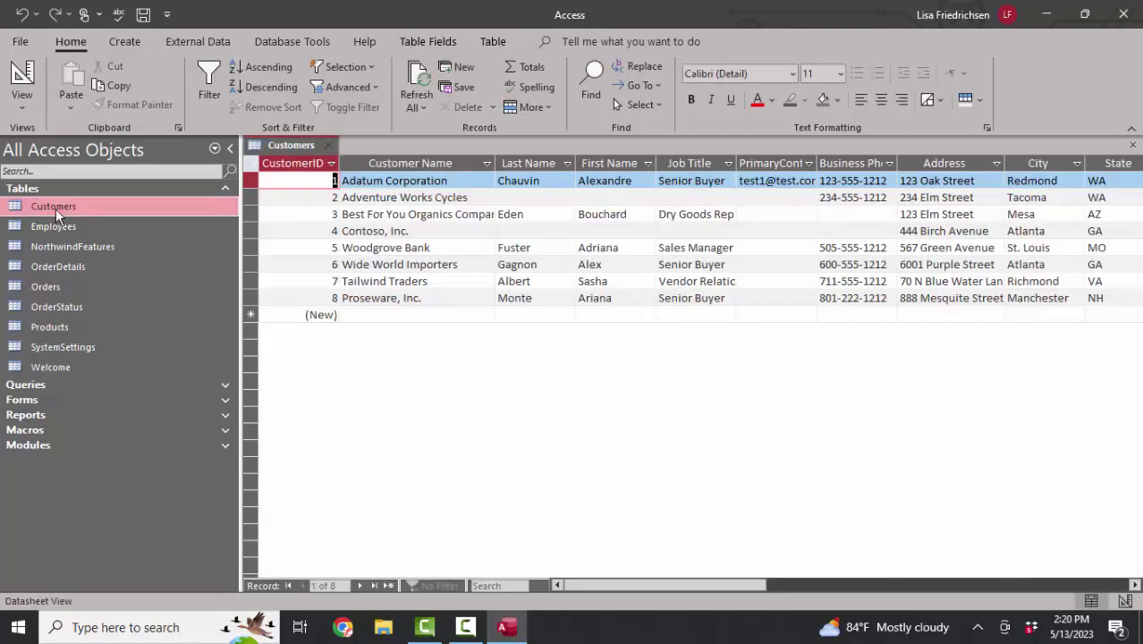
{"action": "double_click", "coordinate": [61, 229]}
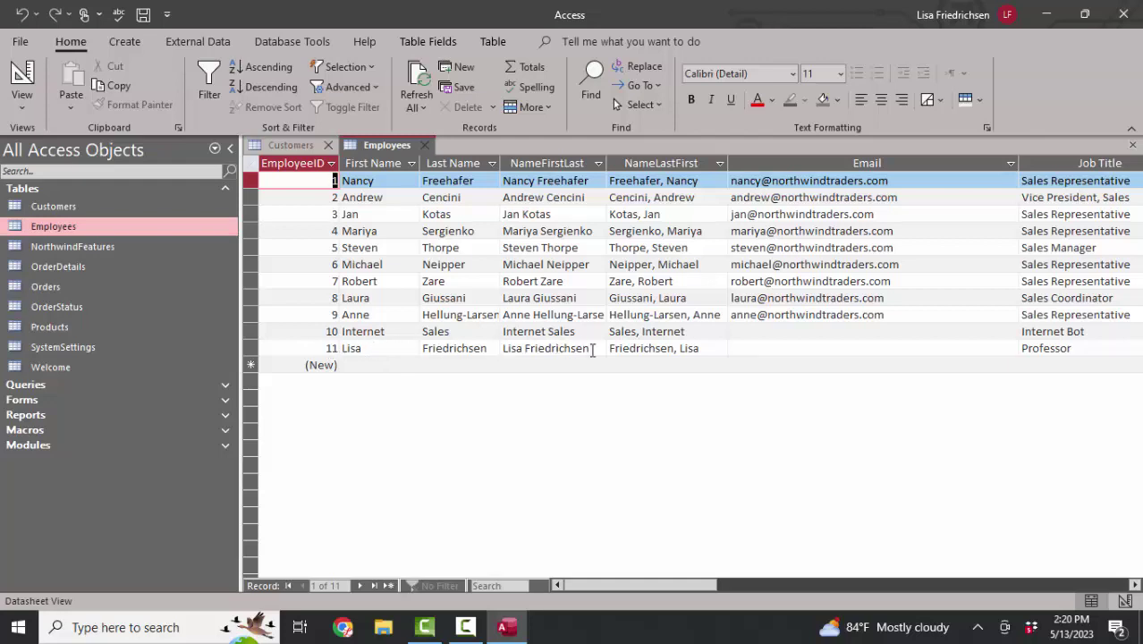
{"action": "double_click", "coordinate": [1065, 348]}
{"action": "left_click_drag", "start_coordinate": [687, 585], "coordinate": [663, 585]}
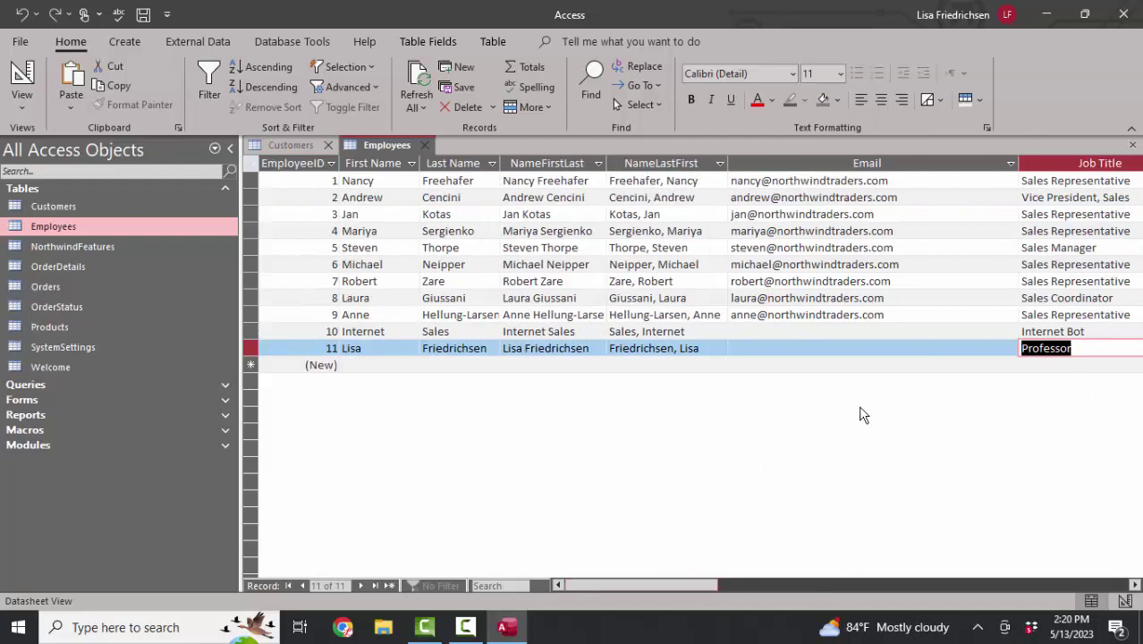
- Open the NorthwindFeatures, OrderDetails and Orders tables, and go to the last record in Orders
{"action": "left_click", "coordinate": [103, 251]}
{"action": "double_click", "coordinate": [104, 251]}
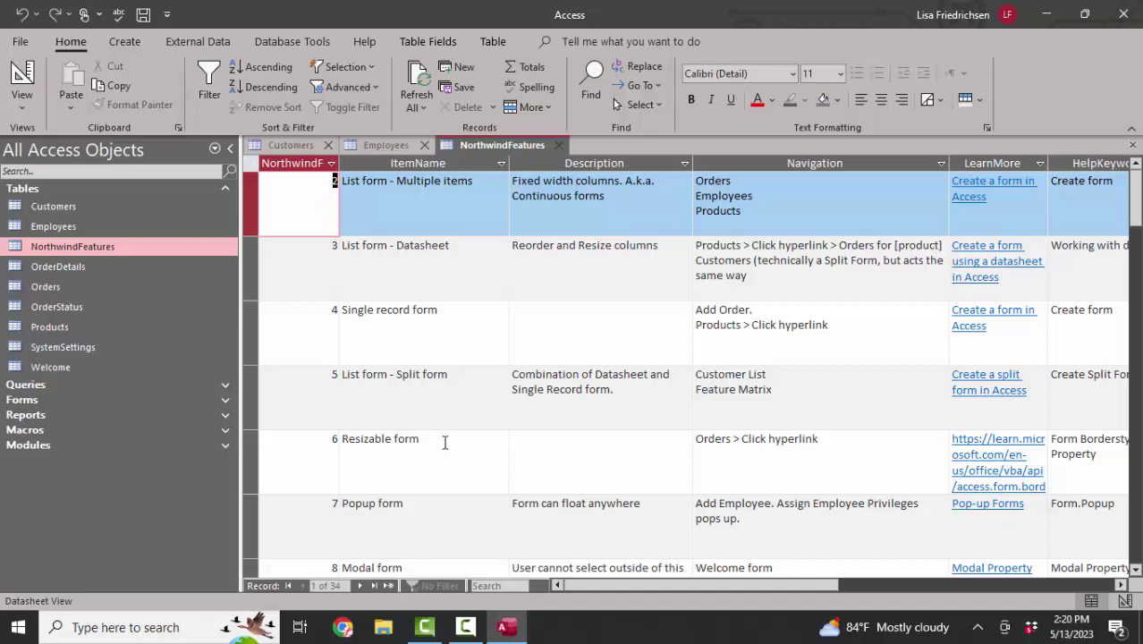
{"action": "double_click", "coordinate": [71, 267]}
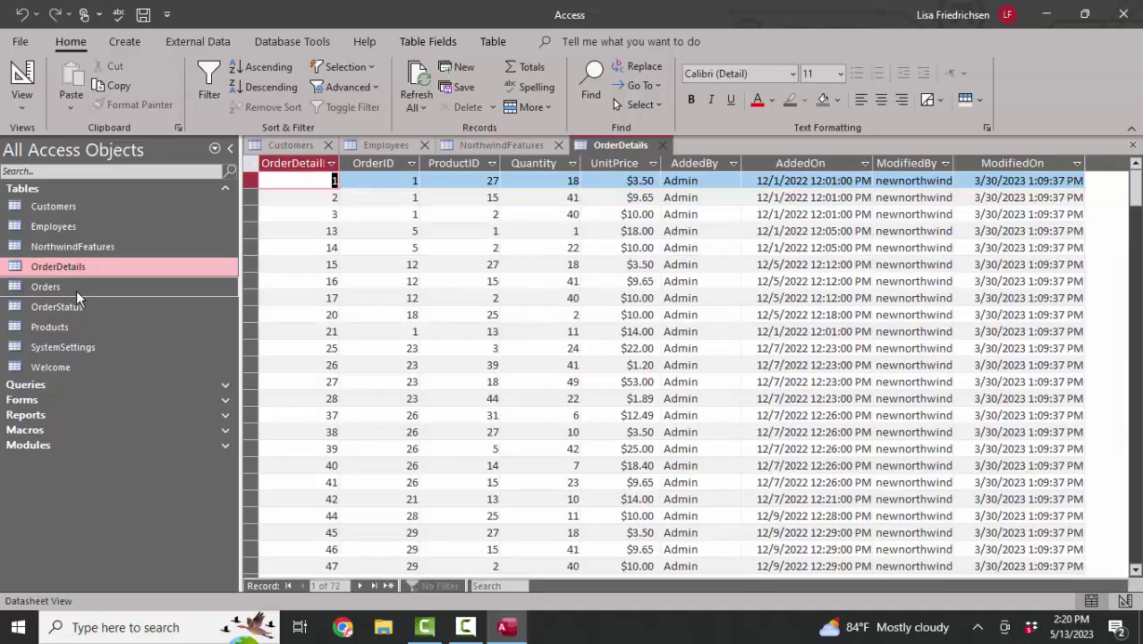
{"action": "double_click", "coordinate": [60, 289]}
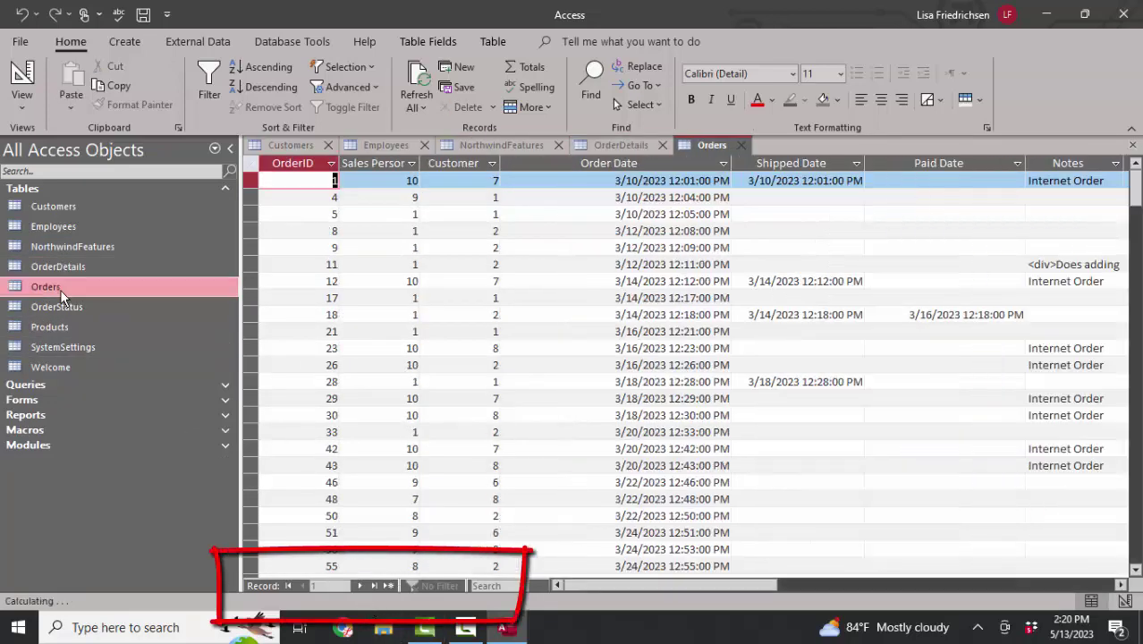
{"action": "left_click", "coordinate": [374, 585]}
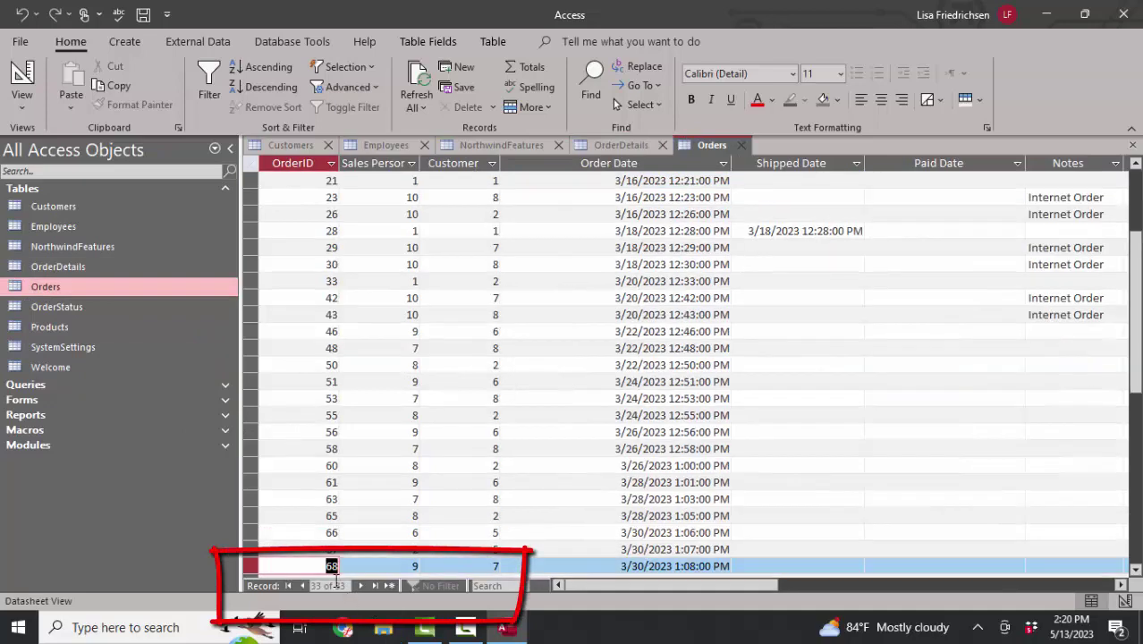
- Open the OrderStatus, Products and SystemSettings tables, going to the last record in Products
{"action": "double_click", "coordinate": [73, 309]}
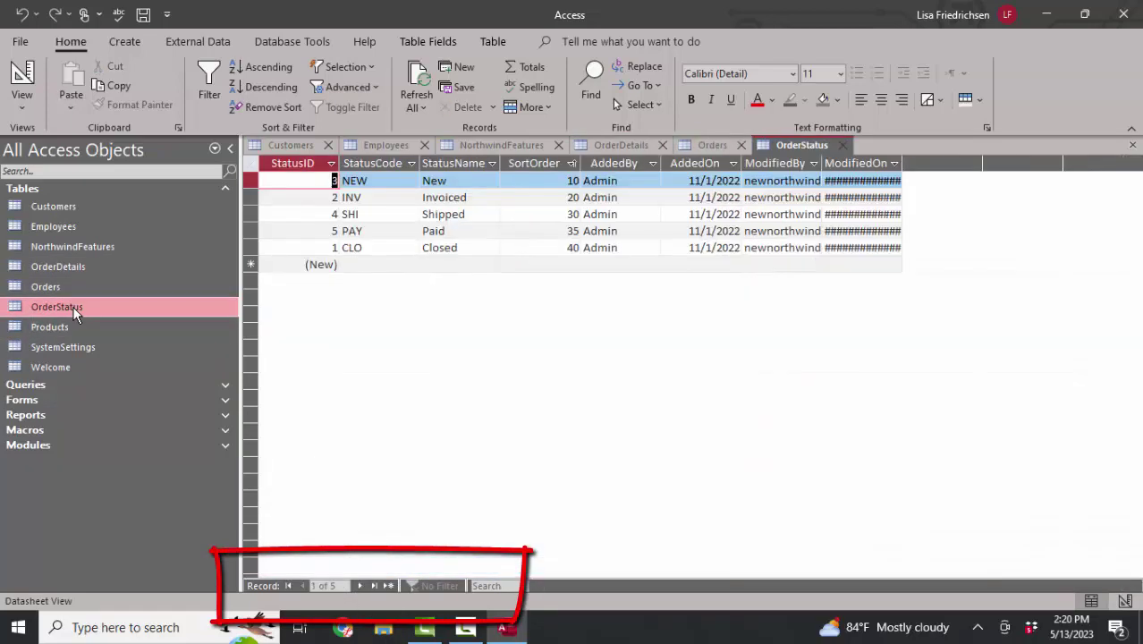
{"action": "double_click", "coordinate": [69, 331]}
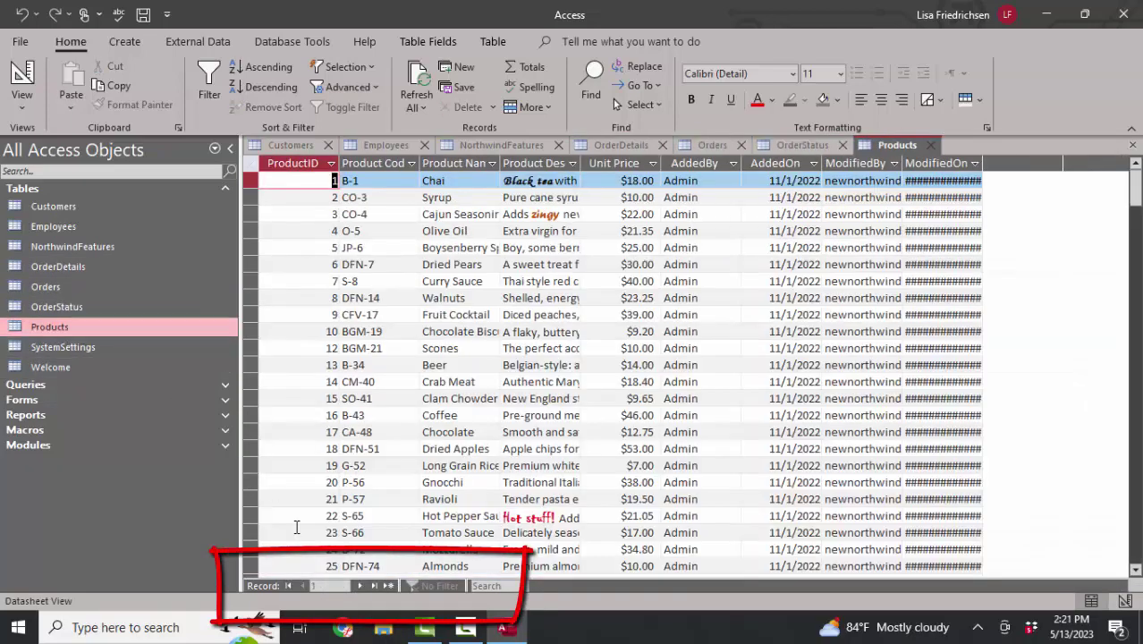
{"action": "left_click", "coordinate": [375, 584]}
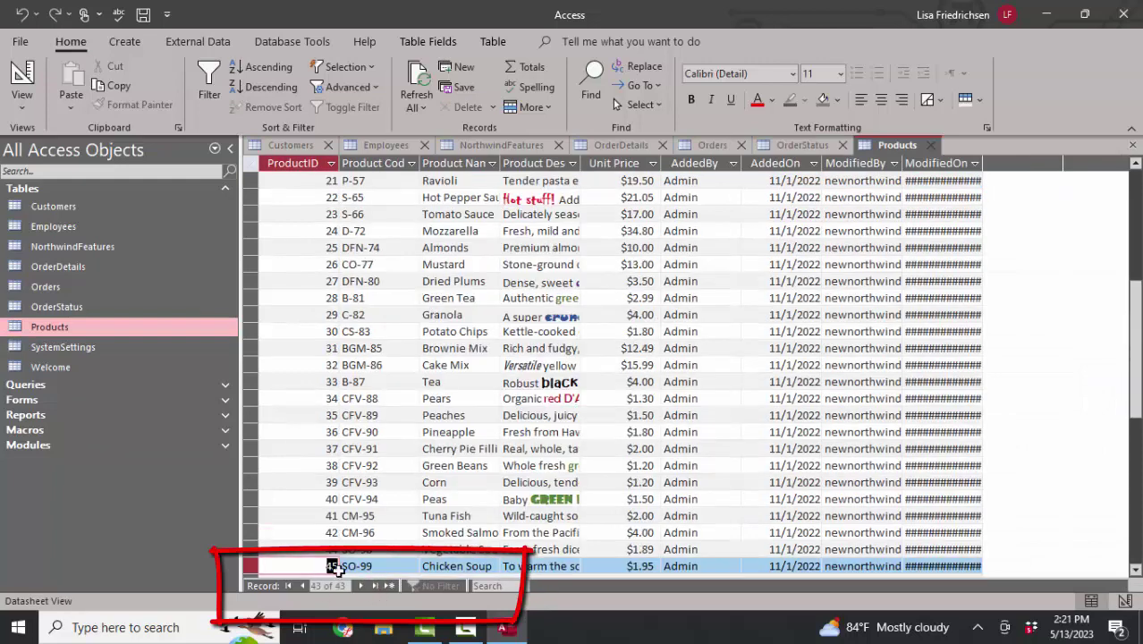
{"action": "left_click", "coordinate": [96, 352]}
{"action": "double_click", "coordinate": [95, 350]}
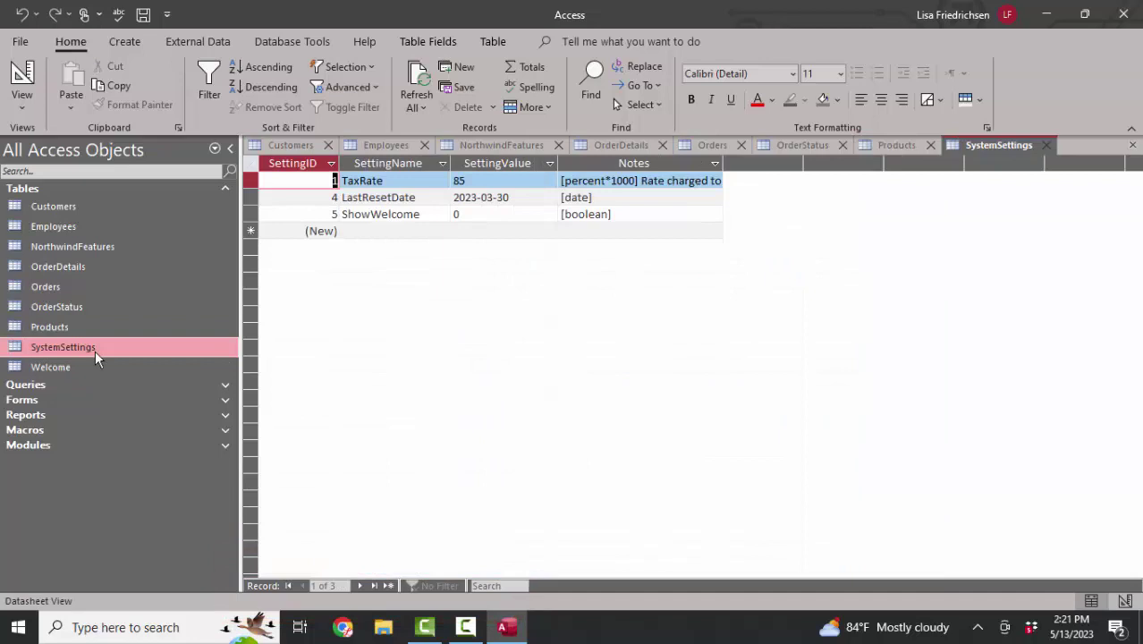
- Open the Welcome table and examine the Welcome field's paragraphs on Northwind's business, customer orders and invoicing
{"action": "double_click", "coordinate": [83, 367]}
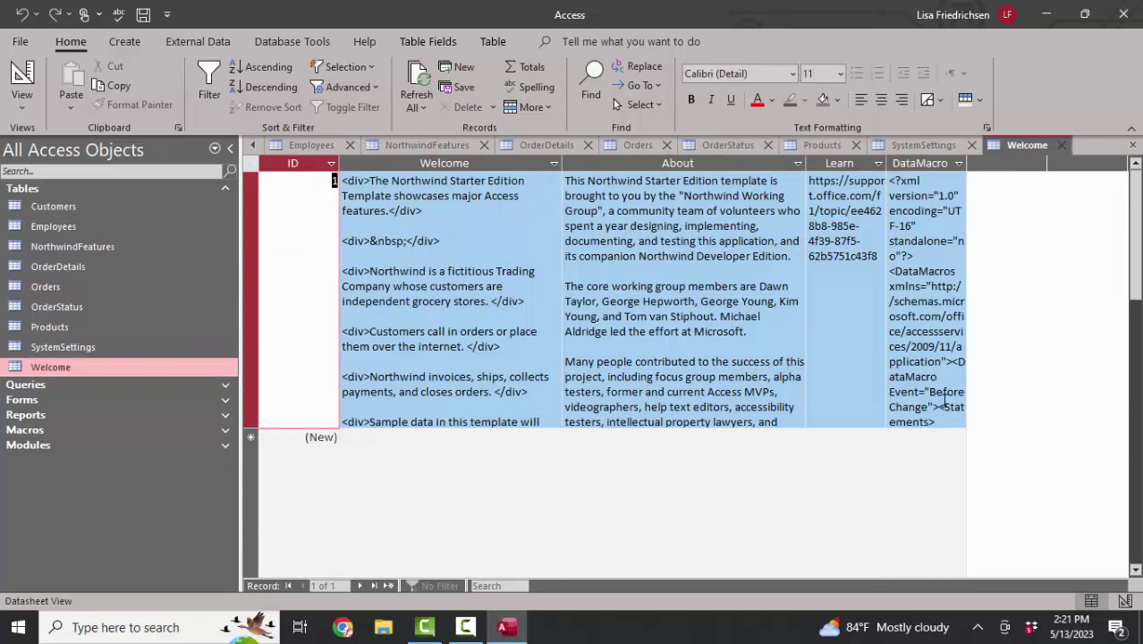
{"action": "left_click_drag", "start_coordinate": [535, 302], "coordinate": [341, 271]}
{"action": "left_click_drag", "start_coordinate": [513, 346], "coordinate": [331, 322]}
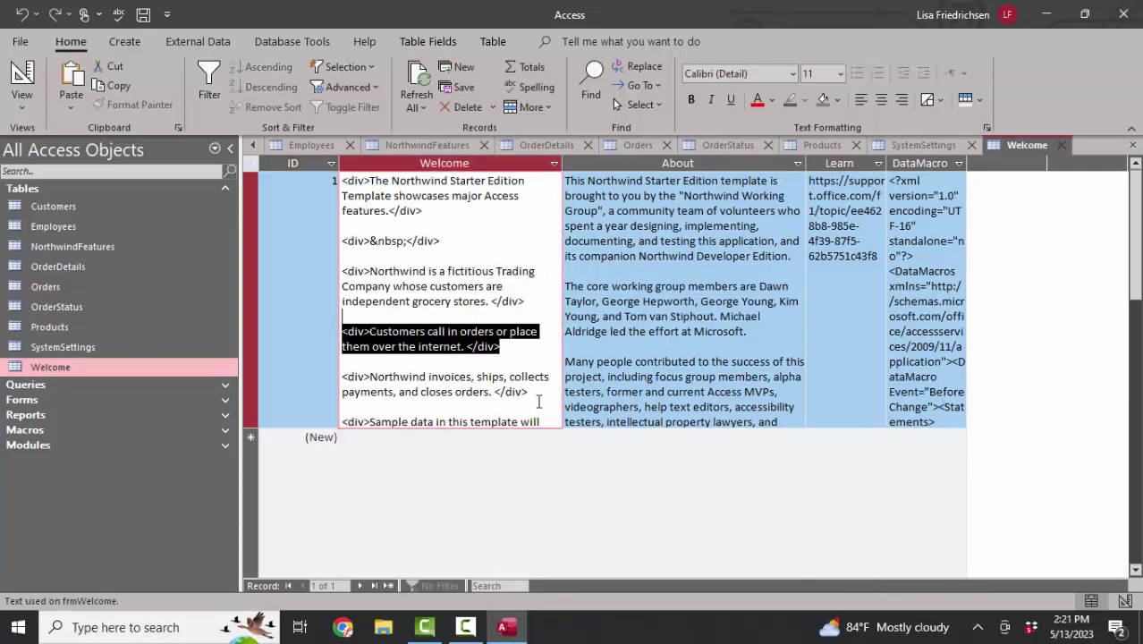
{"action": "left_click_drag", "start_coordinate": [537, 393], "coordinate": [341, 374]}
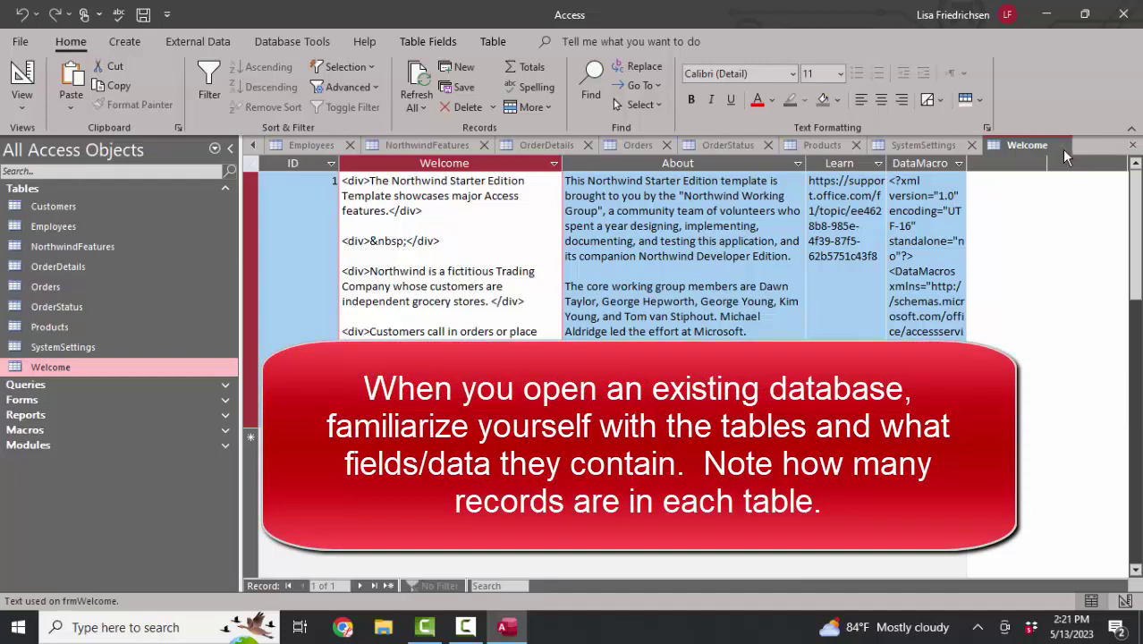
- Widen the ModifiedOn column in the Products table to fit its full date and time values, and close all open tables
{"action": "left_click", "coordinate": [1062, 147]}
{"action": "left_click", "coordinate": [1050, 147]}
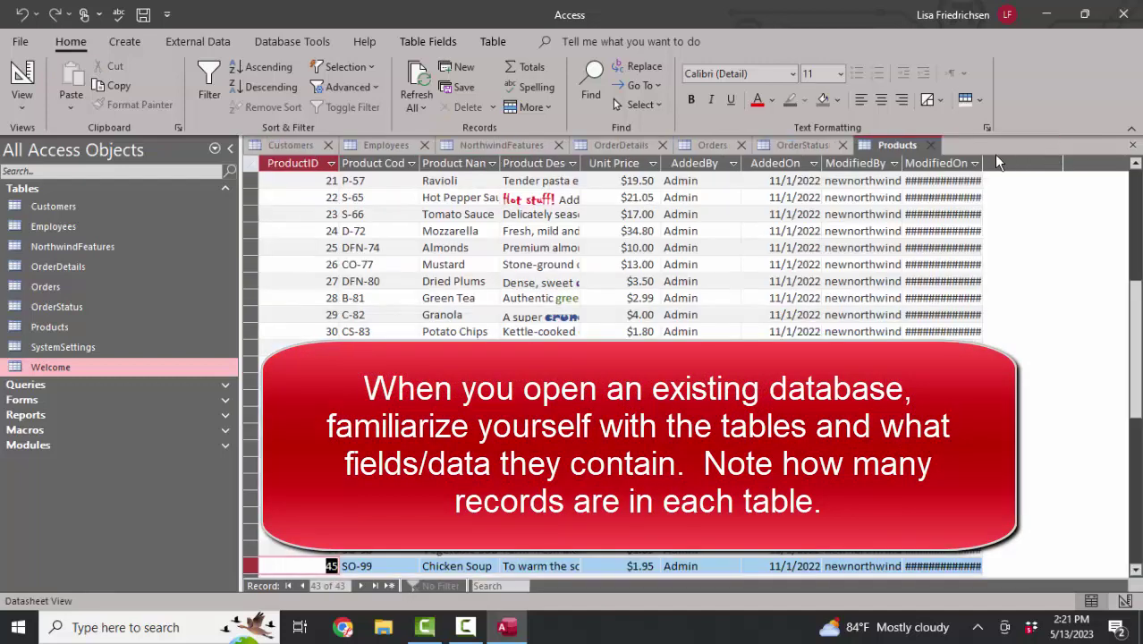
{"action": "left_click_drag", "start_coordinate": [981, 163], "coordinate": [1084, 164]}
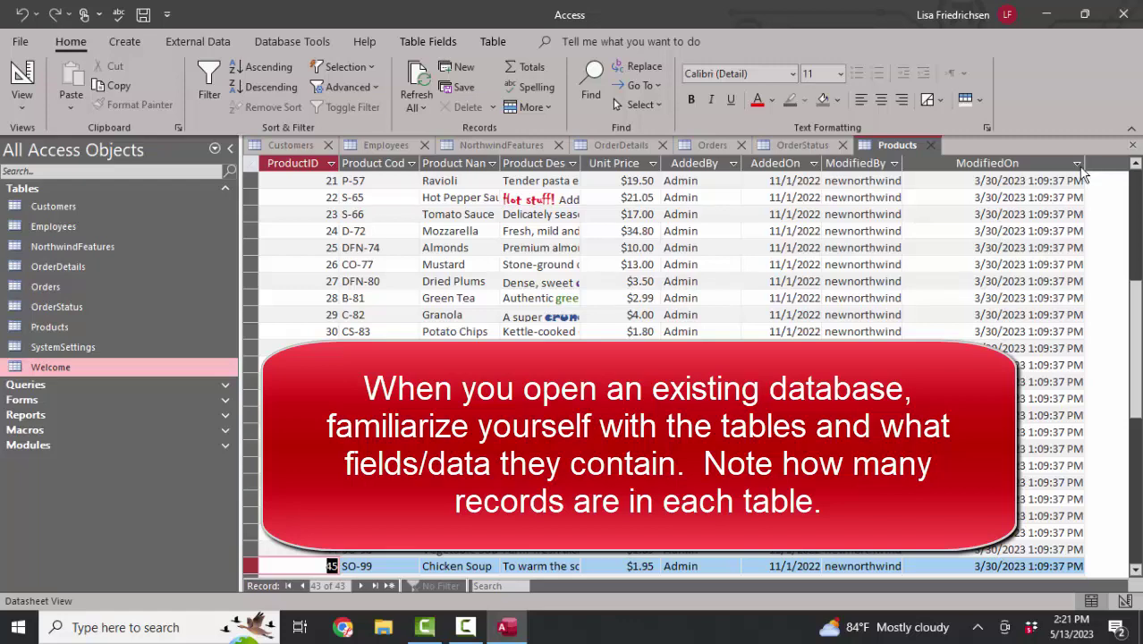
{"action": "left_click", "coordinate": [932, 146]}
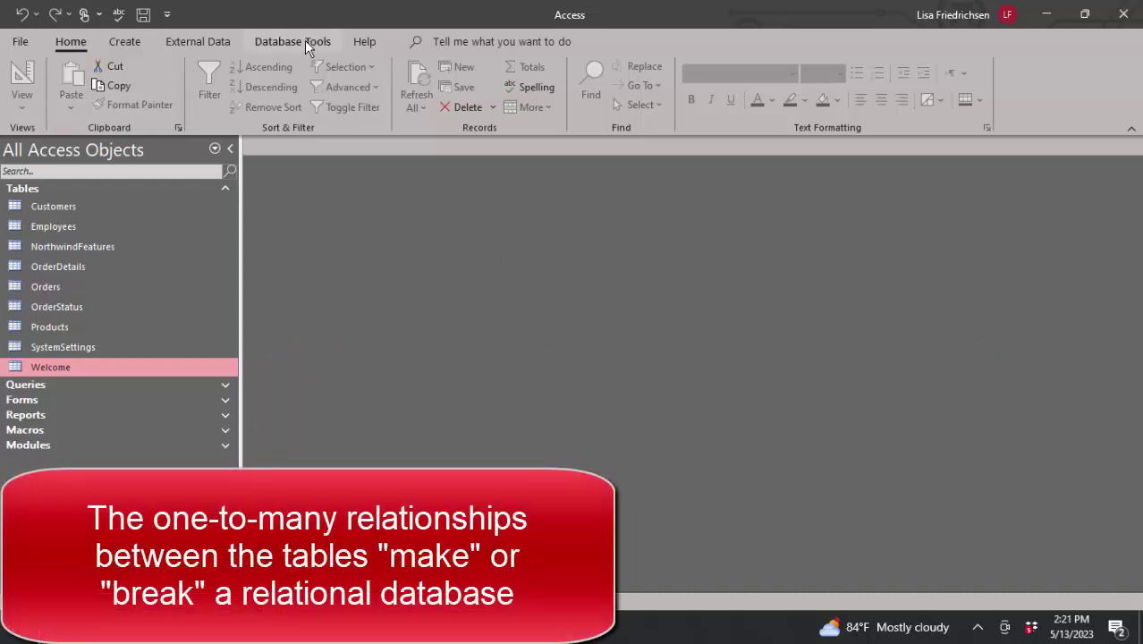
- Open the Relationships window and move the Products field list below Employees
{"action": "left_click", "coordinate": [305, 41]}
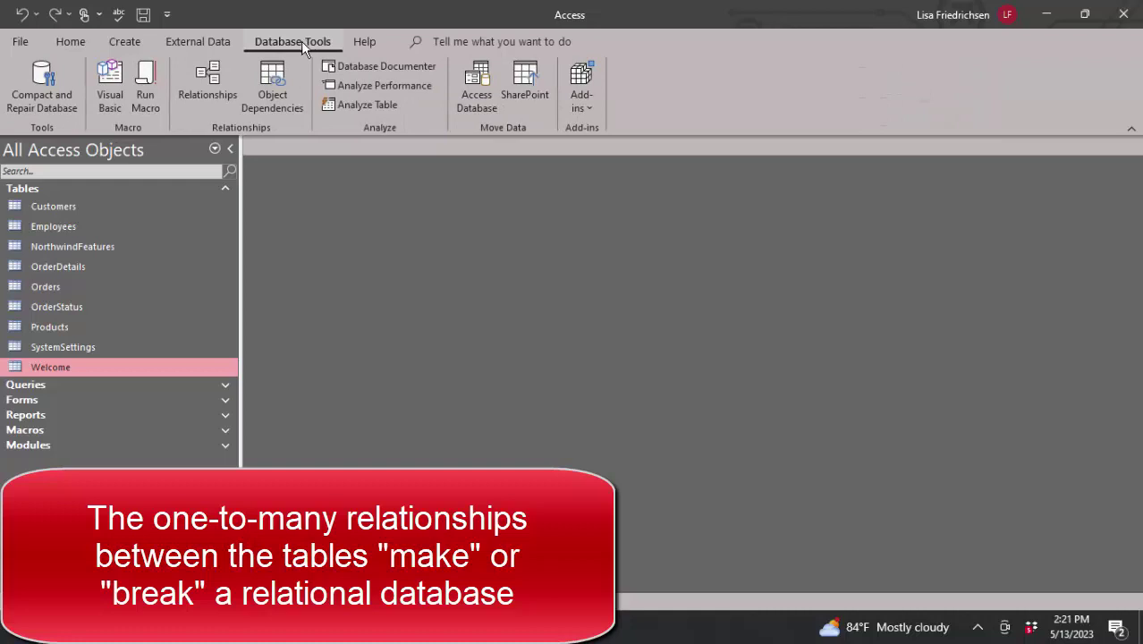
{"action": "left_click", "coordinate": [207, 87]}
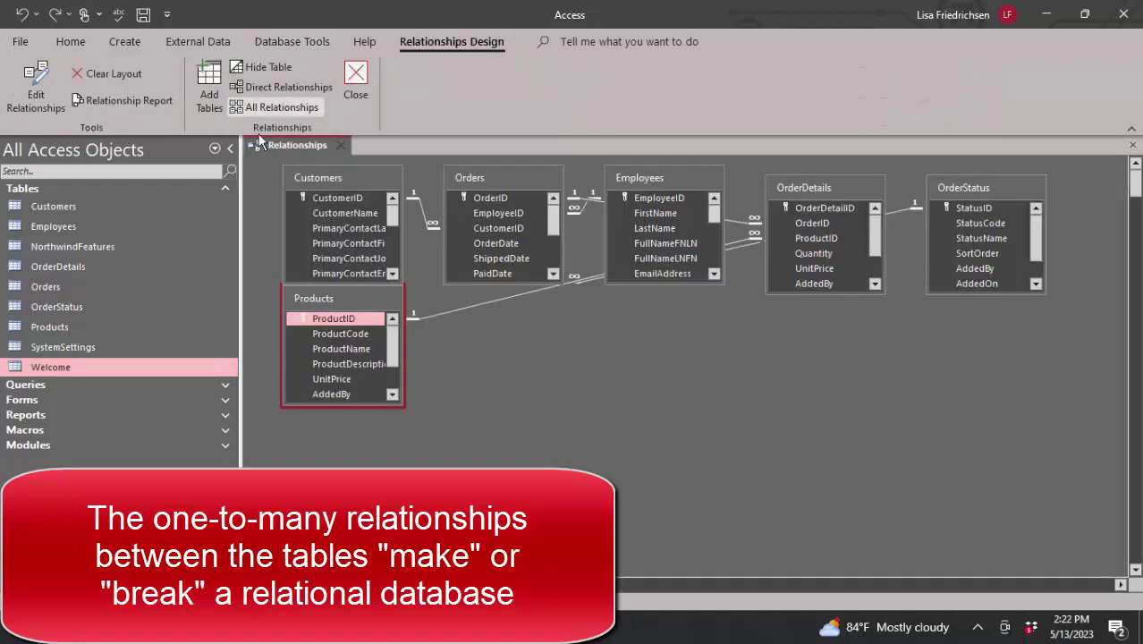
{"action": "left_click_drag", "start_coordinate": [349, 294], "coordinate": [729, 363]}
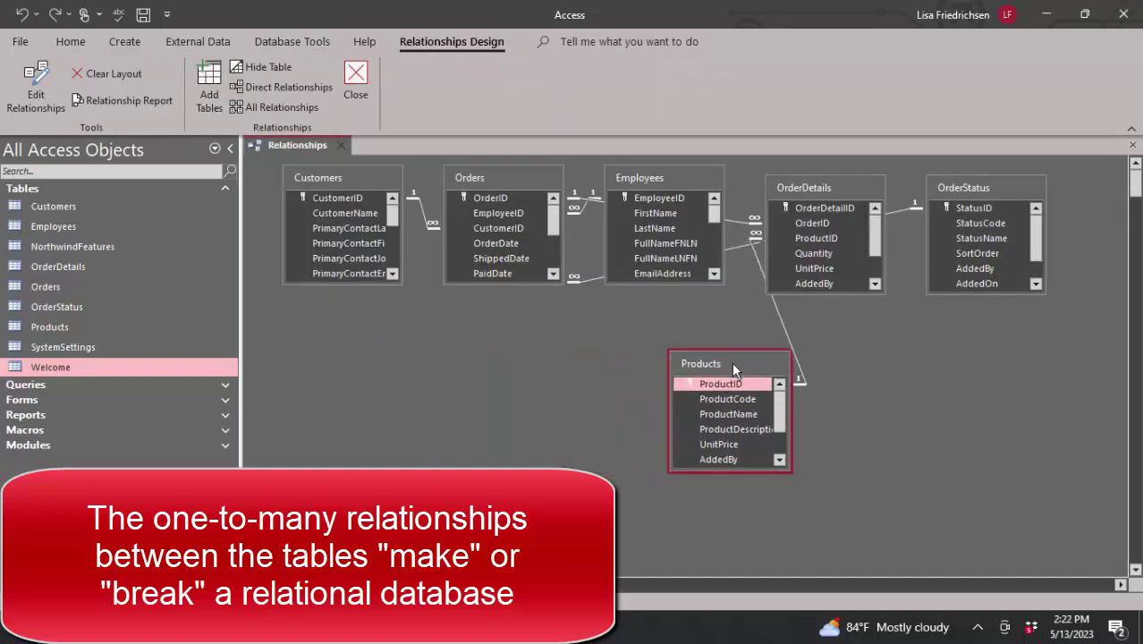
- Lengthen the Customers, Orders and Employees field lists in the relationships diagram to show all their fields
{"action": "left_click_drag", "start_coordinate": [372, 290], "coordinate": [372, 462]}
{"action": "left_click", "coordinate": [465, 235]}
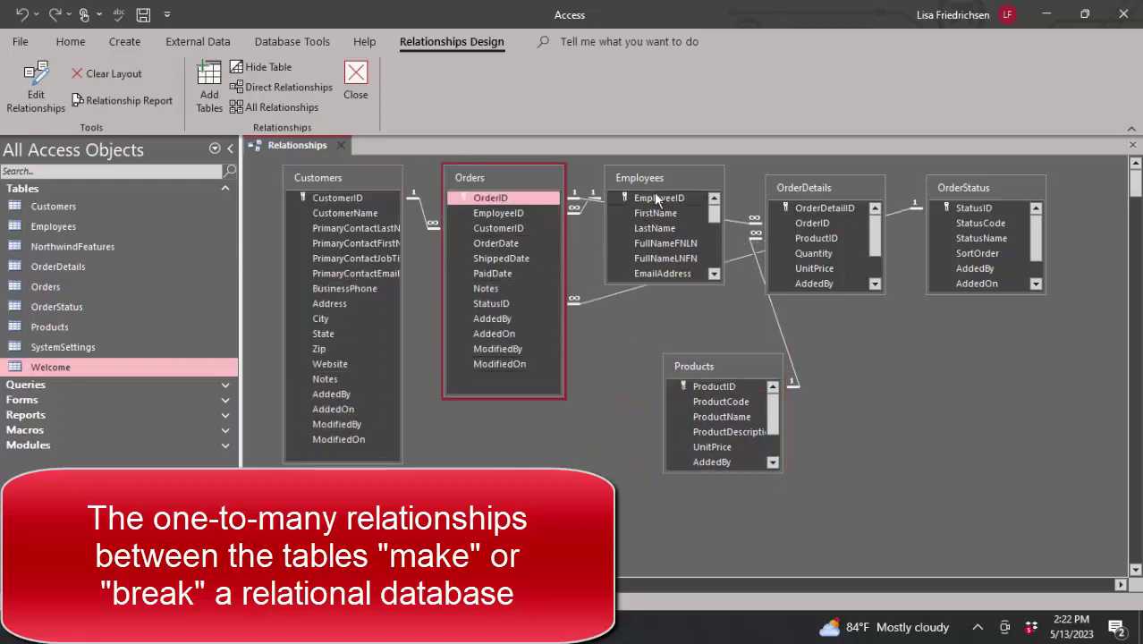
{"action": "left_click", "coordinate": [689, 282]}
{"action": "left_click_drag", "start_coordinate": [690, 283], "coordinate": [685, 519]}
- Rearrange the diagram with Employees at the far end, OrderDetails between Orders and Products, and OrderStatus below OrderDetails
{"action": "left_click_drag", "start_coordinate": [828, 189], "coordinate": [882, 320]}
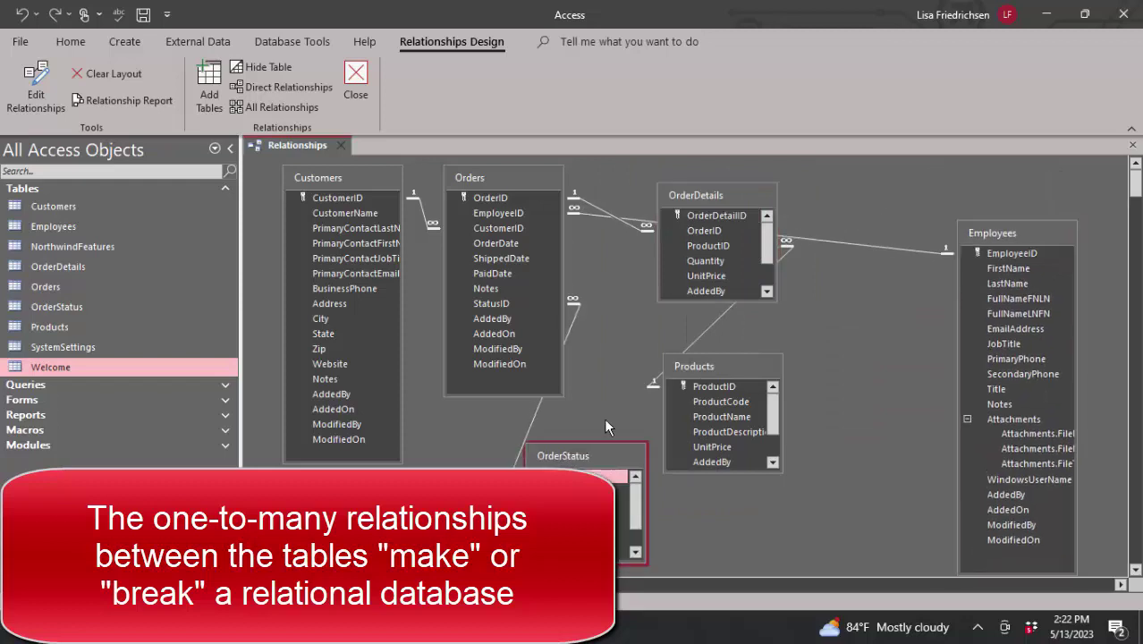
{"action": "left_click_drag", "start_coordinate": [751, 370], "coordinate": [862, 333]}
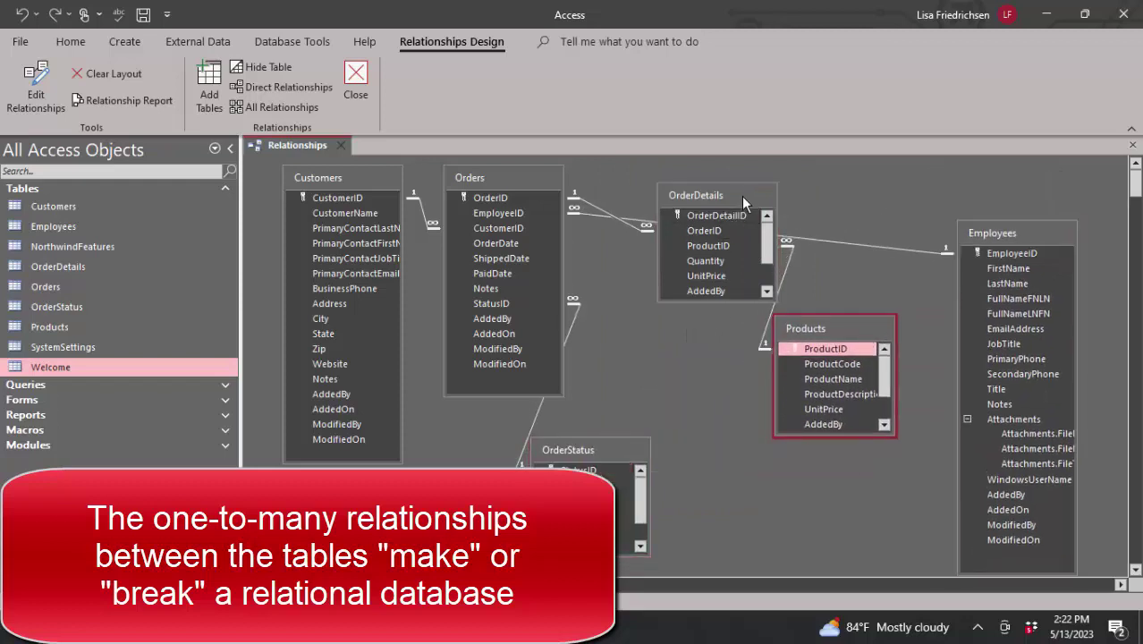
{"action": "left_click_drag", "start_coordinate": [706, 194], "coordinate": [663, 254]}
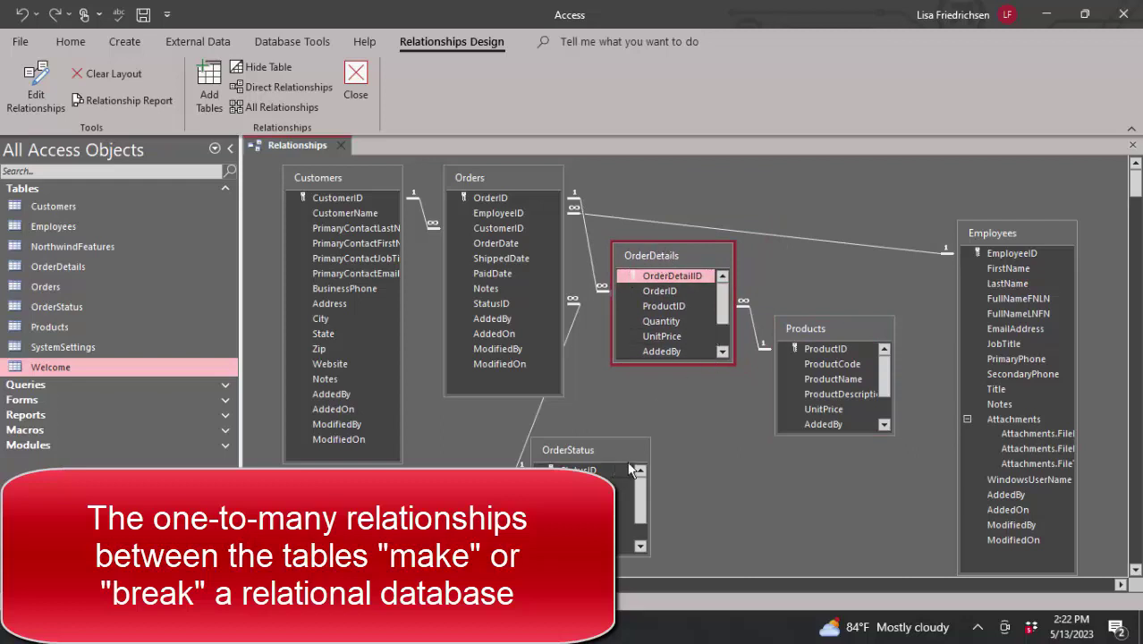
{"action": "left_click_drag", "start_coordinate": [627, 452], "coordinate": [686, 387]}
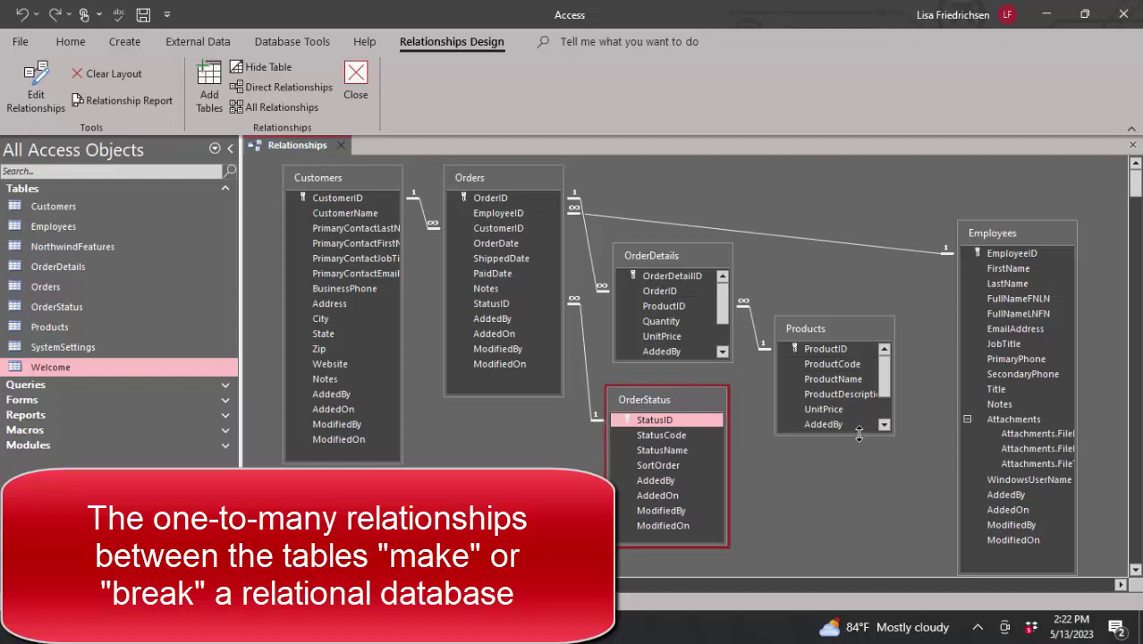
- Lengthen the Products and OrderDetails field lists to show all their fields
{"action": "left_click_drag", "start_coordinate": [859, 433], "coordinate": [859, 519]}
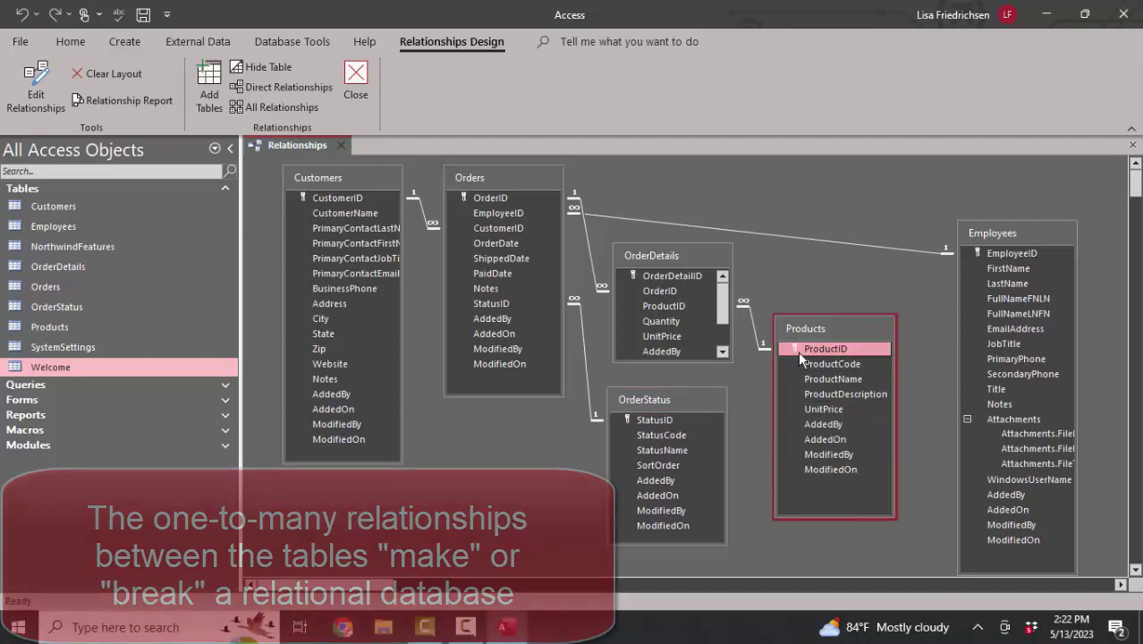
{"action": "left_click", "coordinate": [674, 248]}
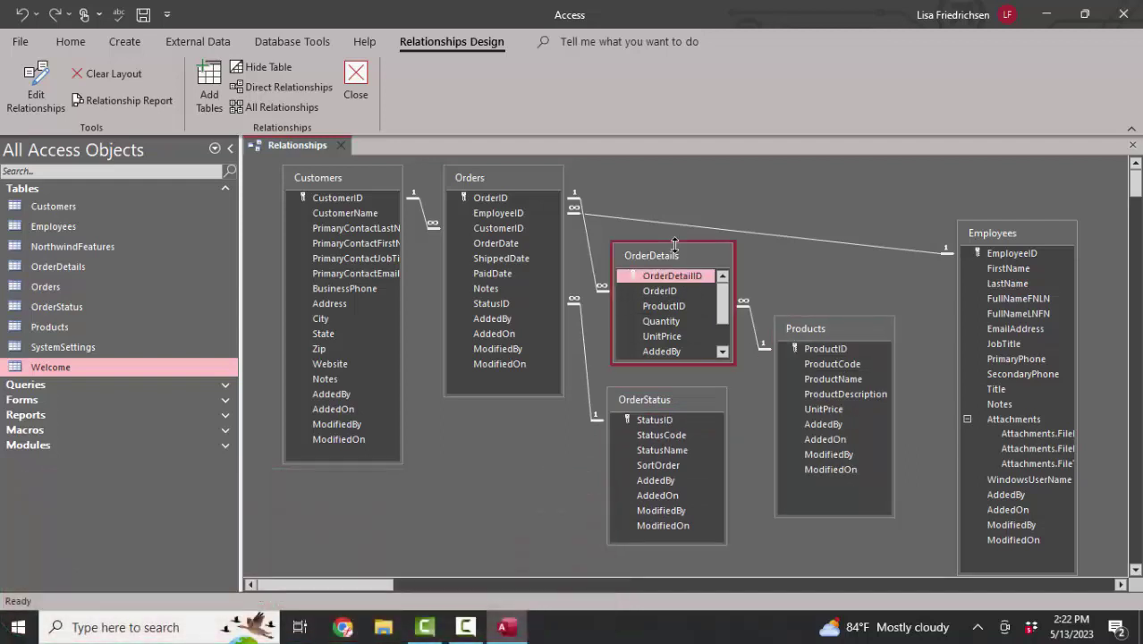
{"action": "left_click_drag", "start_coordinate": [675, 239], "coordinate": [681, 158]}
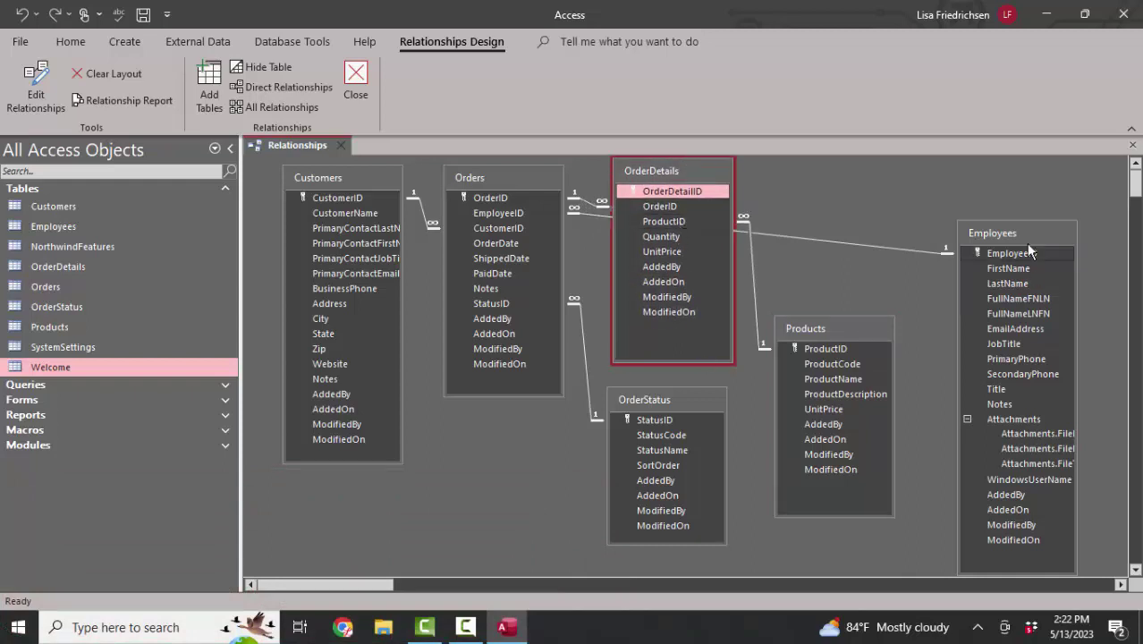
- Move Employees below Customers and Orders, and line up Orders, OrderDetails and Products in one row with more space between them
{"action": "left_click_drag", "start_coordinate": [1029, 245], "coordinate": [443, 487]}
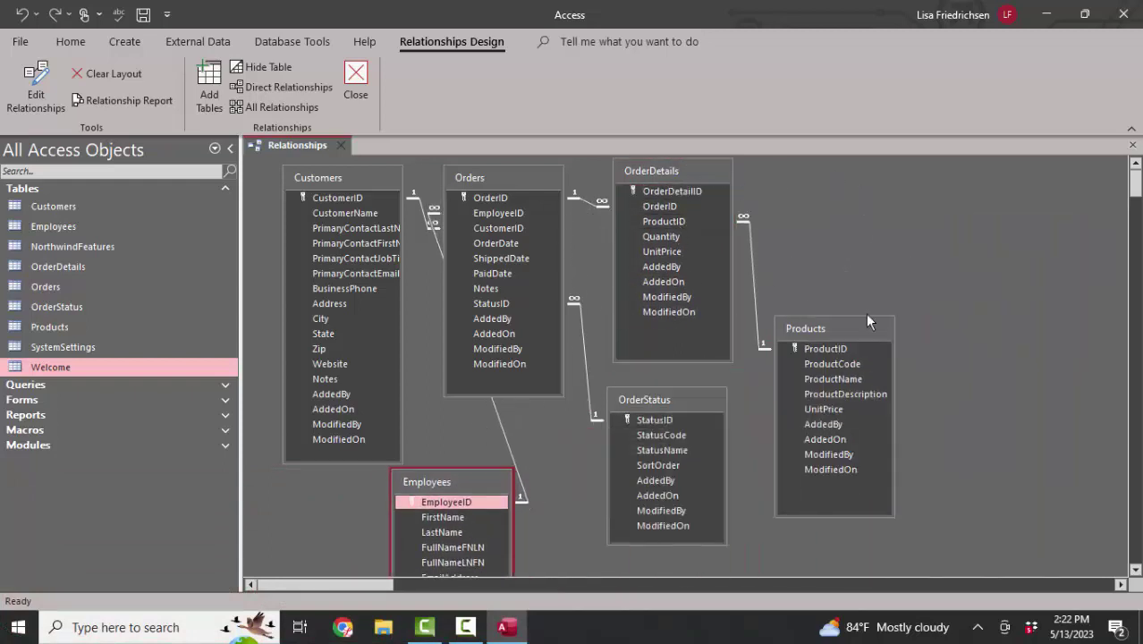
{"action": "left_click_drag", "start_coordinate": [873, 339], "coordinate": [996, 312]}
{"action": "left_click_drag", "start_coordinate": [656, 176], "coordinate": [782, 186]}
{"action": "left_click_drag", "start_coordinate": [978, 307], "coordinate": [1005, 194]}
{"action": "left_click_drag", "start_coordinate": [778, 184], "coordinate": [799, 182]}
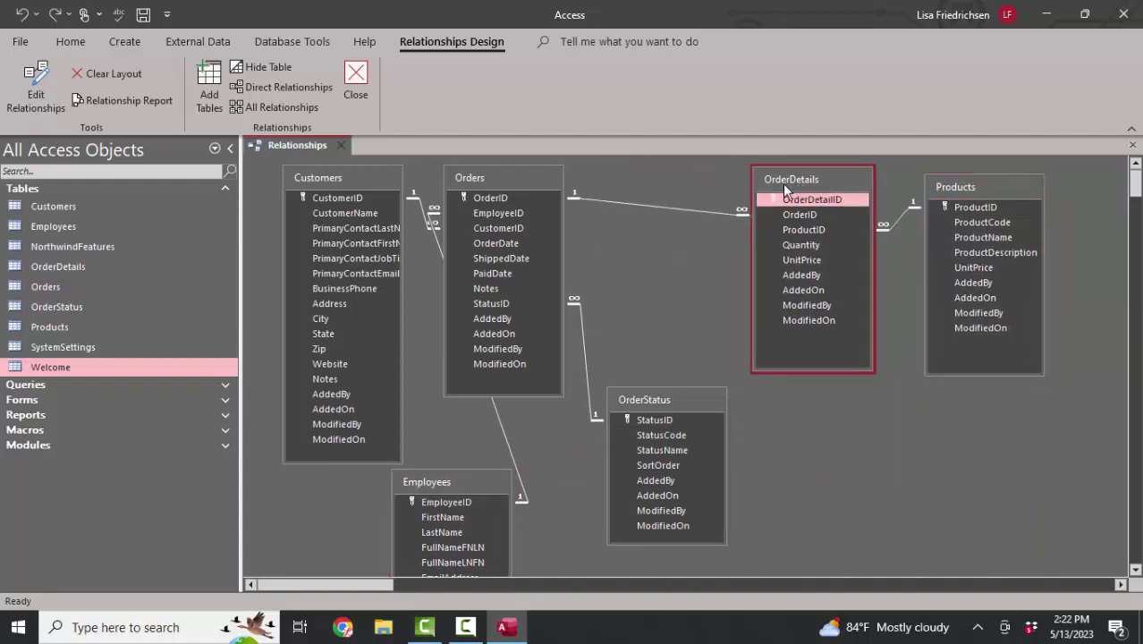
{"action": "left_click_drag", "start_coordinate": [529, 183], "coordinate": [633, 185]}
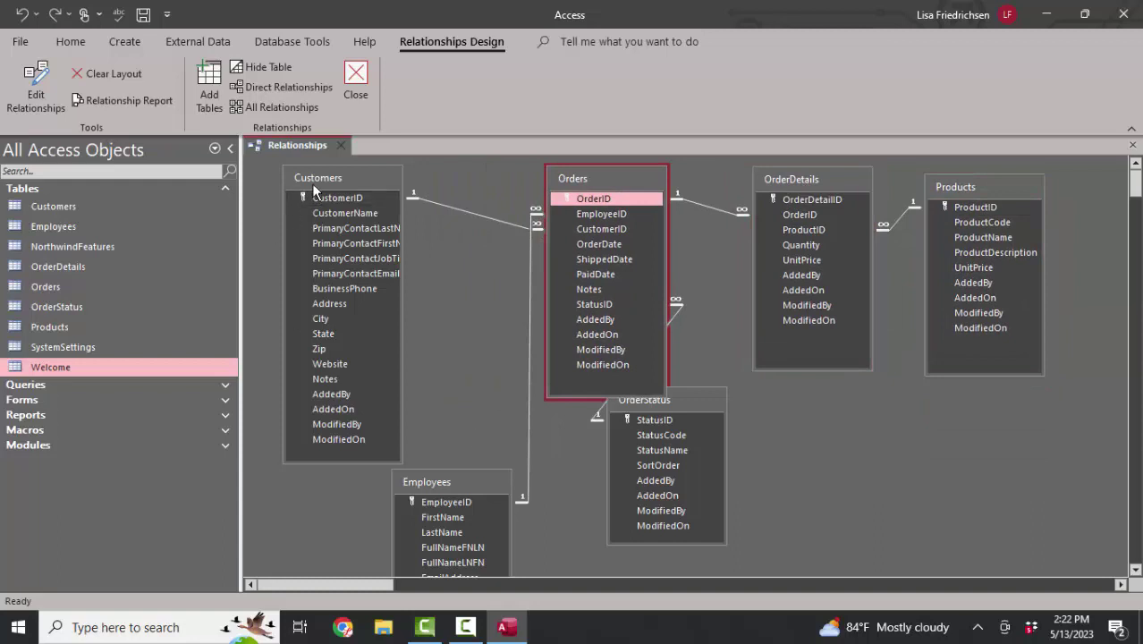
- Place Employees and Customers on the left side of Orders, and move OrderStatus beneath OrderDetails so the relationship lines do not cross
{"action": "left_click", "coordinate": [296, 312]}
{"action": "left_click_drag", "start_coordinate": [454, 484], "coordinate": [338, 182]}
{"action": "left_click_drag", "start_coordinate": [404, 356], "coordinate": [517, 294]}
{"action": "left_click_drag", "start_coordinate": [662, 399], "coordinate": [796, 397]}
{"action": "left_click_drag", "start_coordinate": [612, 186], "coordinate": [639, 187]}
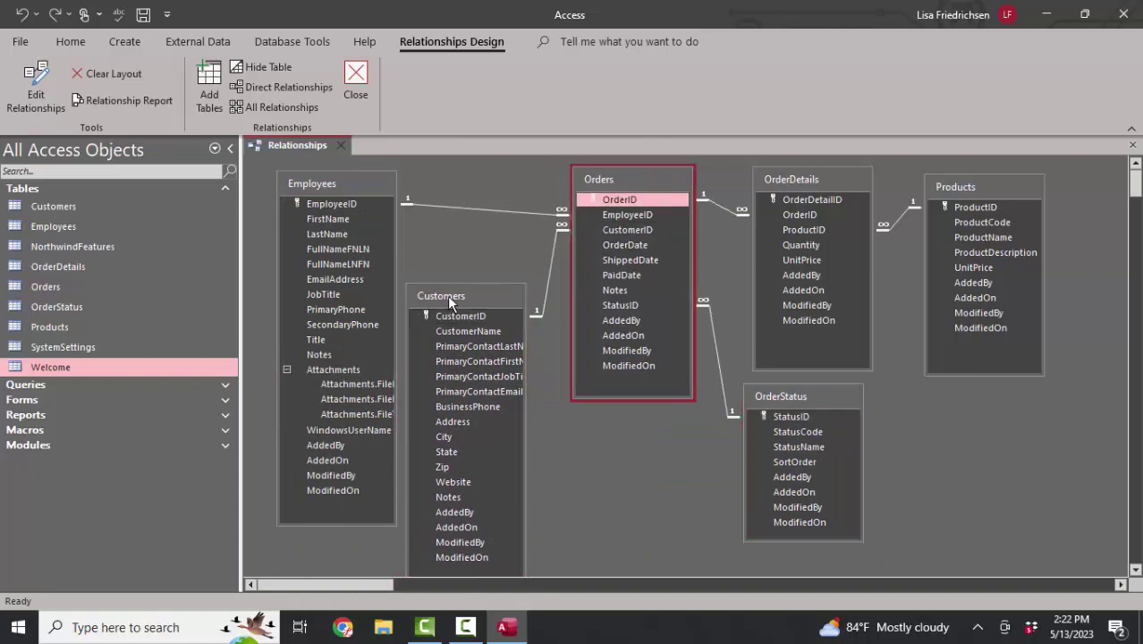
{"action": "left_click_drag", "start_coordinate": [449, 292], "coordinate": [467, 265]}
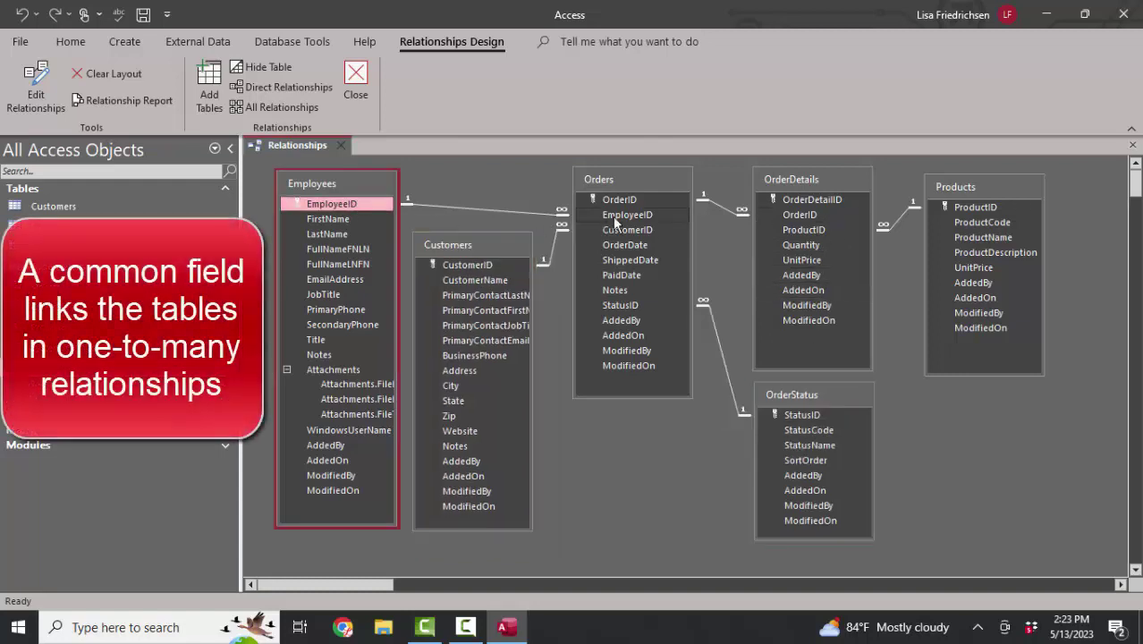
- Examine the EmployeeID, CustomerID and OrderID fields that link Employees, Customers and OrderDetails to Orders
{"action": "left_click", "coordinate": [616, 222]}
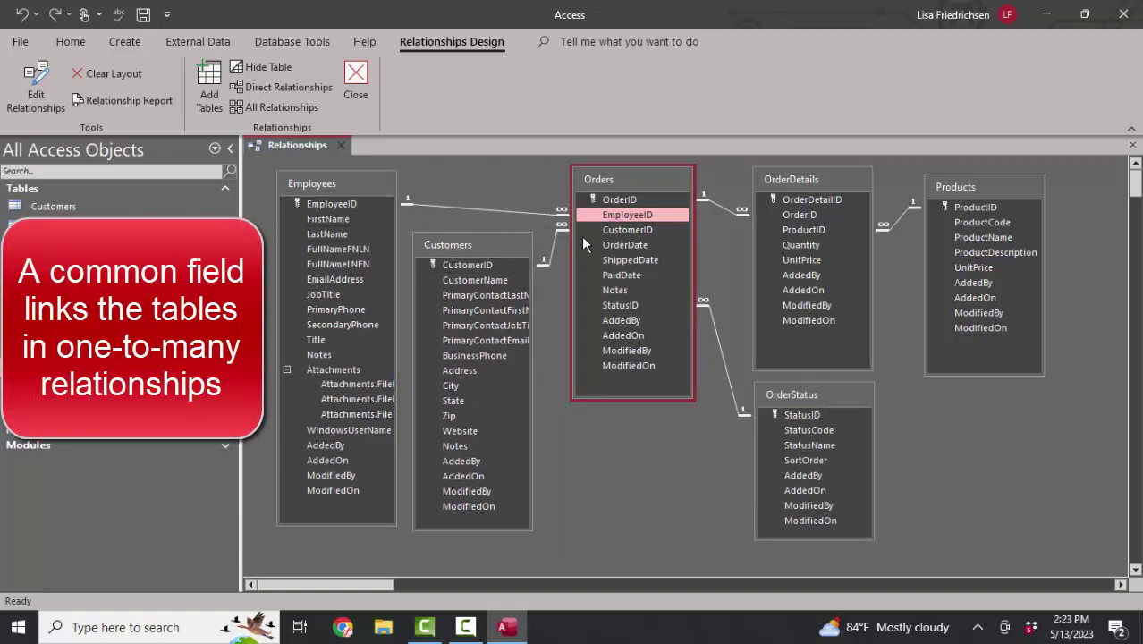
{"action": "left_click", "coordinate": [353, 202]}
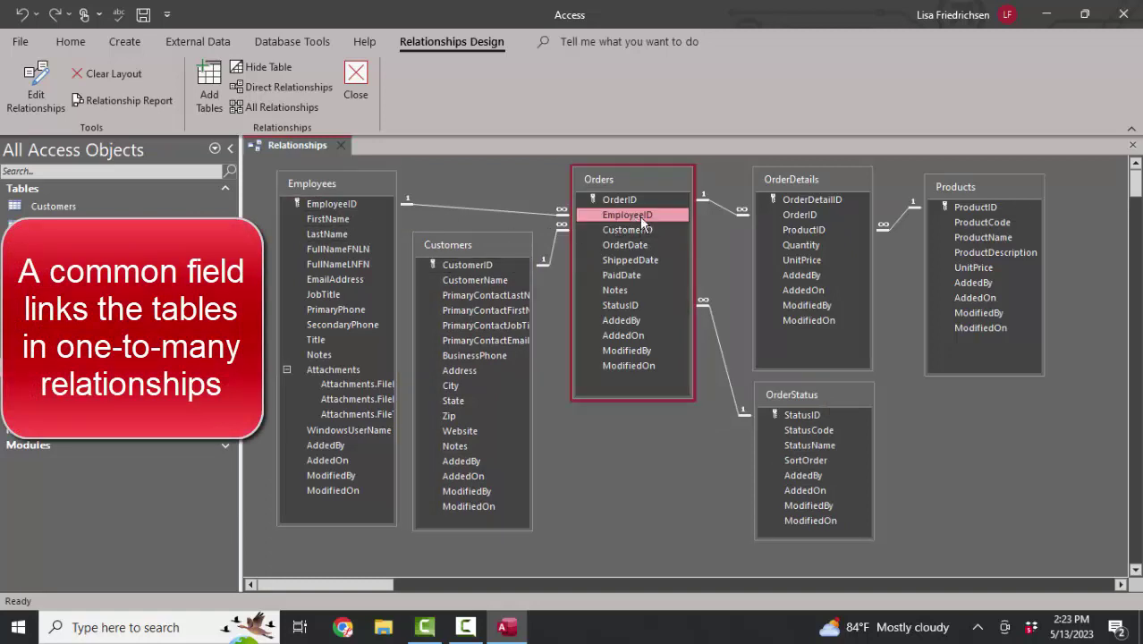
{"action": "left_click", "coordinate": [486, 269]}
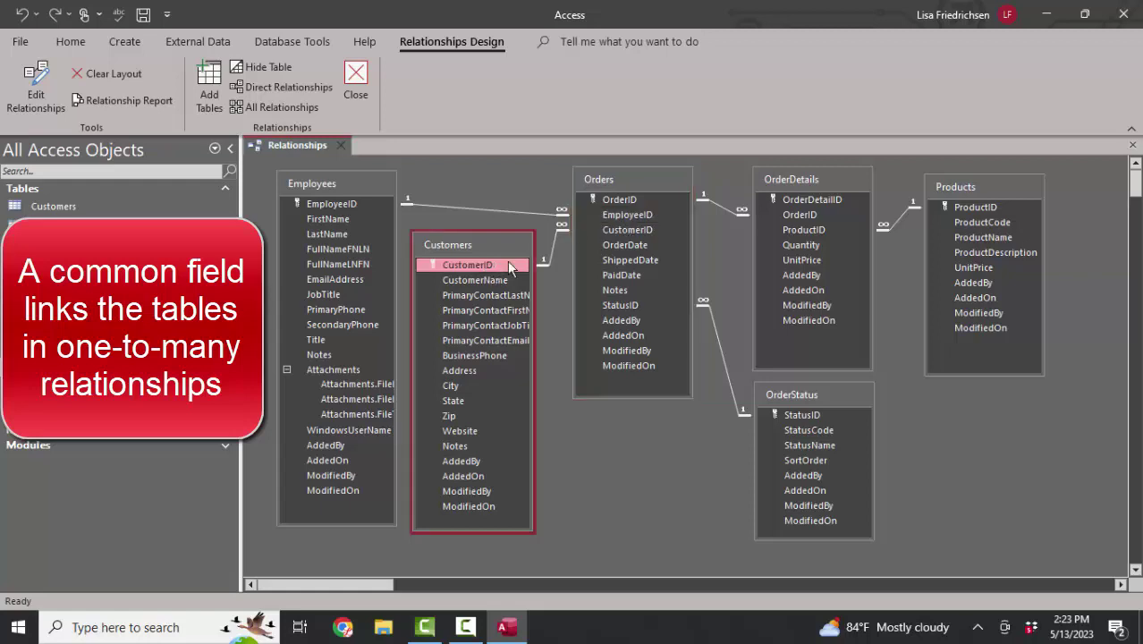
{"action": "left_click", "coordinate": [642, 230]}
{"action": "left_click", "coordinate": [349, 200]}
{"action": "left_click", "coordinate": [648, 214]}
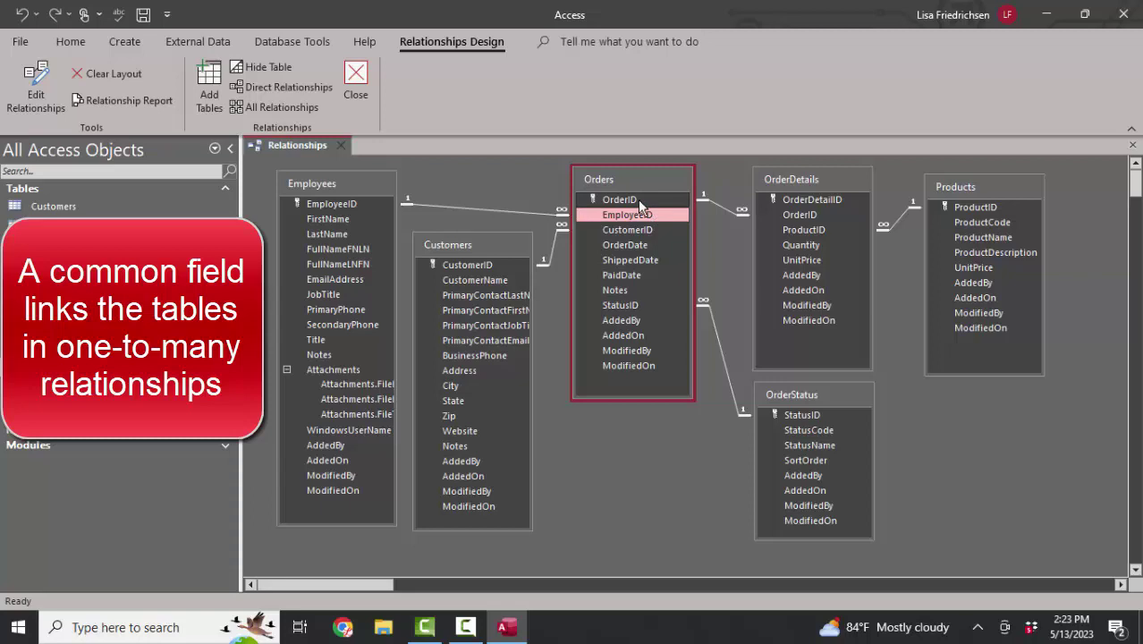
{"action": "left_click", "coordinate": [638, 199]}
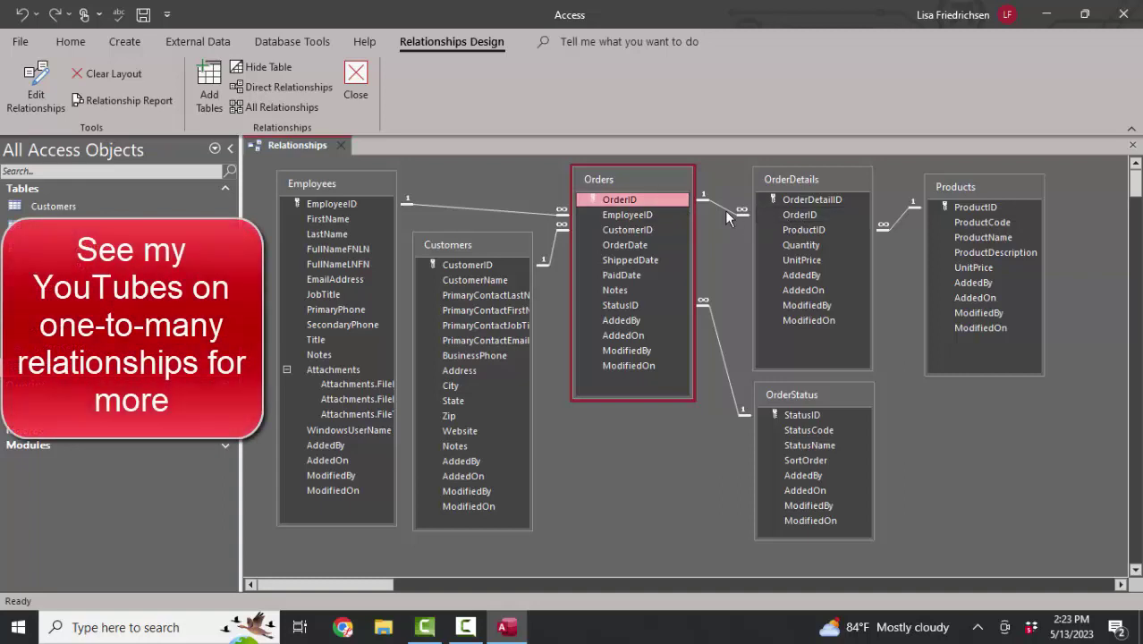
{"action": "left_click", "coordinate": [794, 215]}
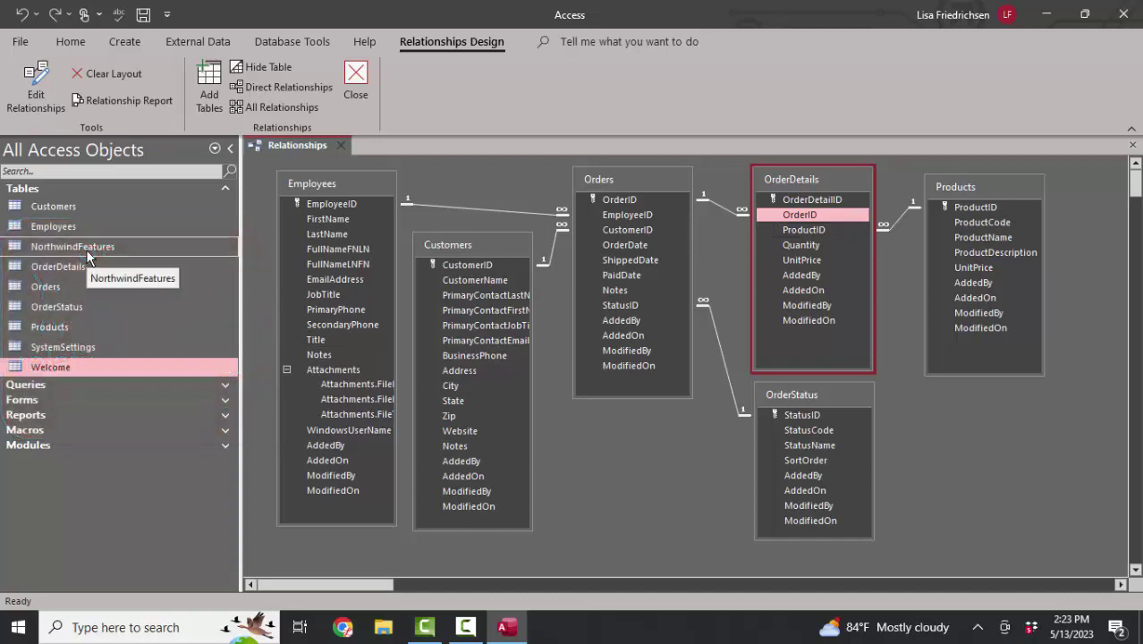
- Point out the NorthwindFeatures, SystemSettings and Welcome tables, which are not part of the relationships diagram
{"action": "left_click", "coordinate": [85, 249]}
{"action": "left_click", "coordinate": [83, 346]}
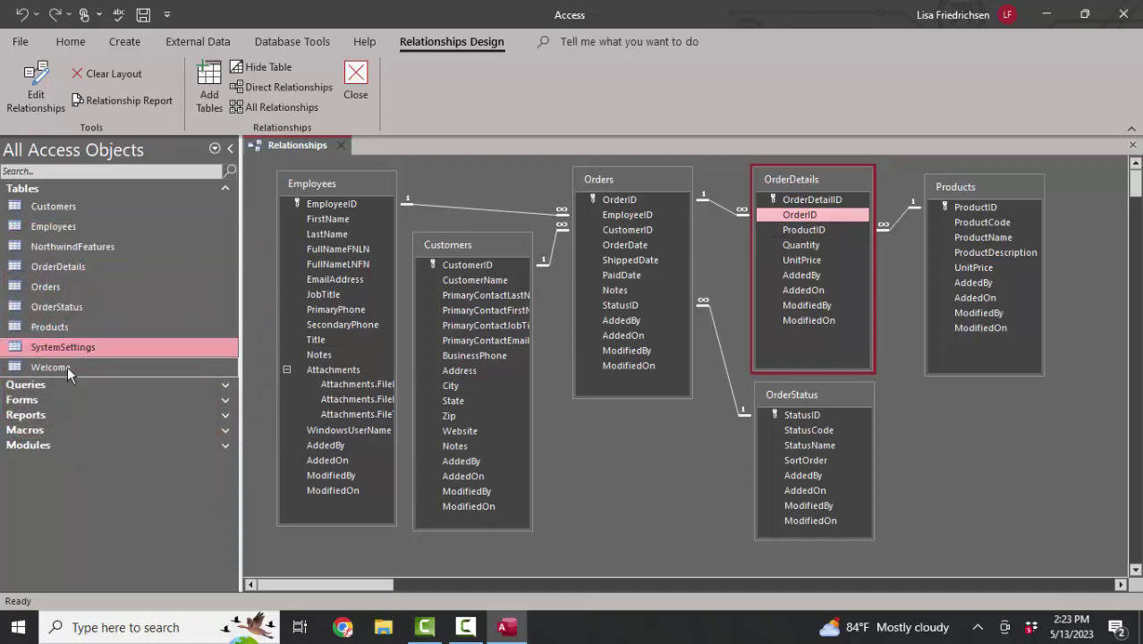
{"action": "left_click", "coordinate": [64, 375]}
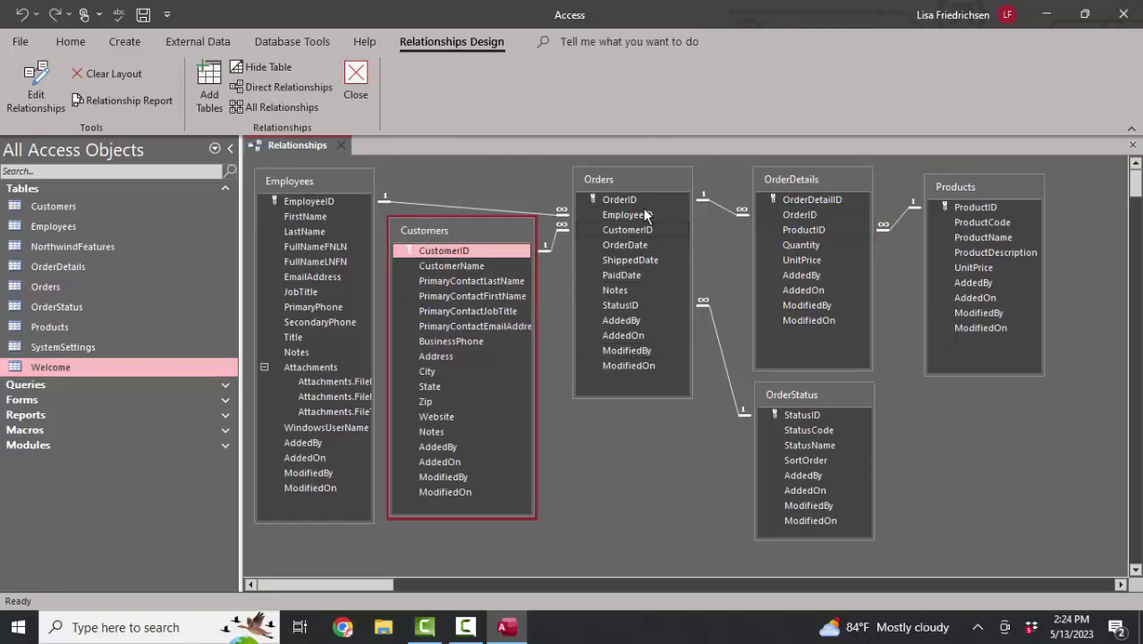
- Move the Orders field list slightly closer to OrderDetails in the relationships diagram
{"action": "left_click_drag", "start_coordinate": [637, 183], "coordinate": [650, 185]}
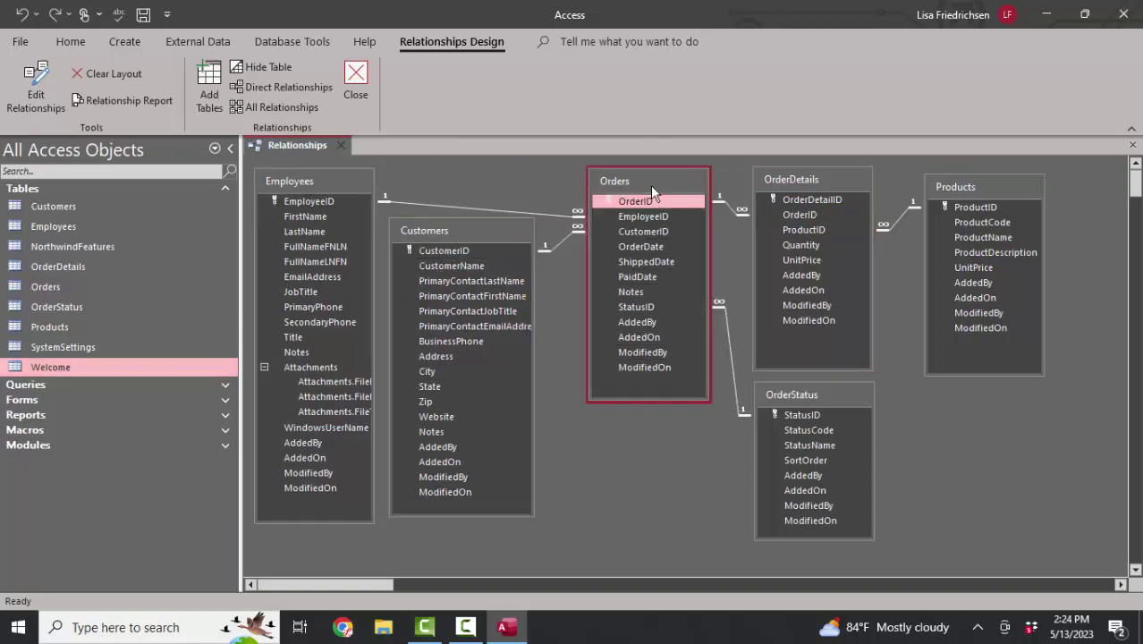
- Point out the Attachments field in Employees and the relationship line linking Customers to Orders
{"action": "left_click", "coordinate": [311, 383]}
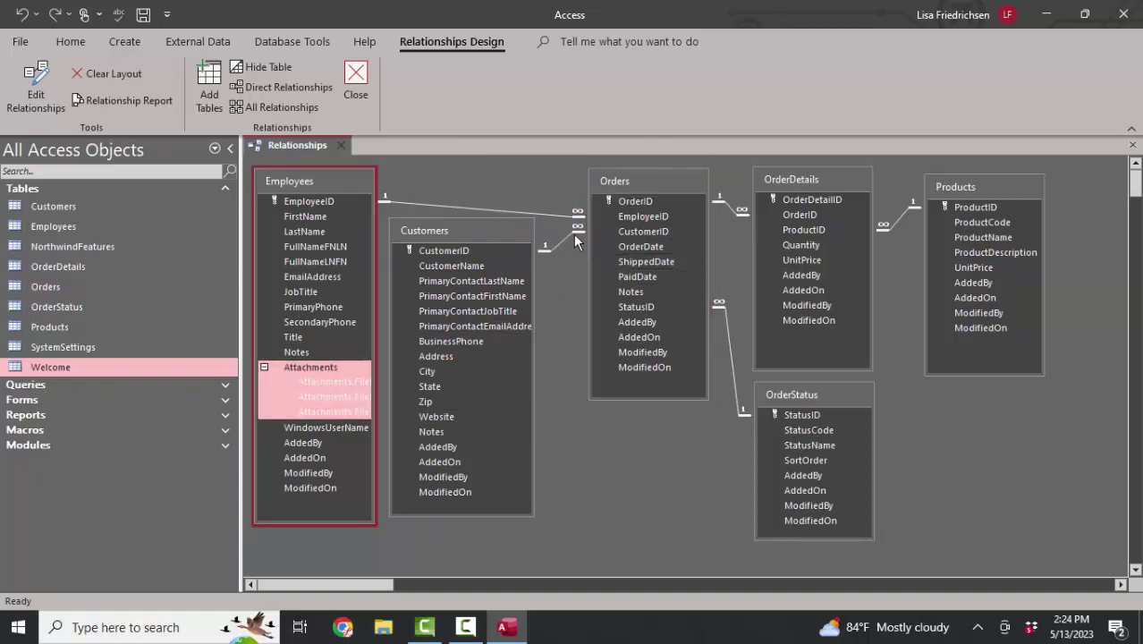
{"action": "left_click", "coordinate": [548, 251]}
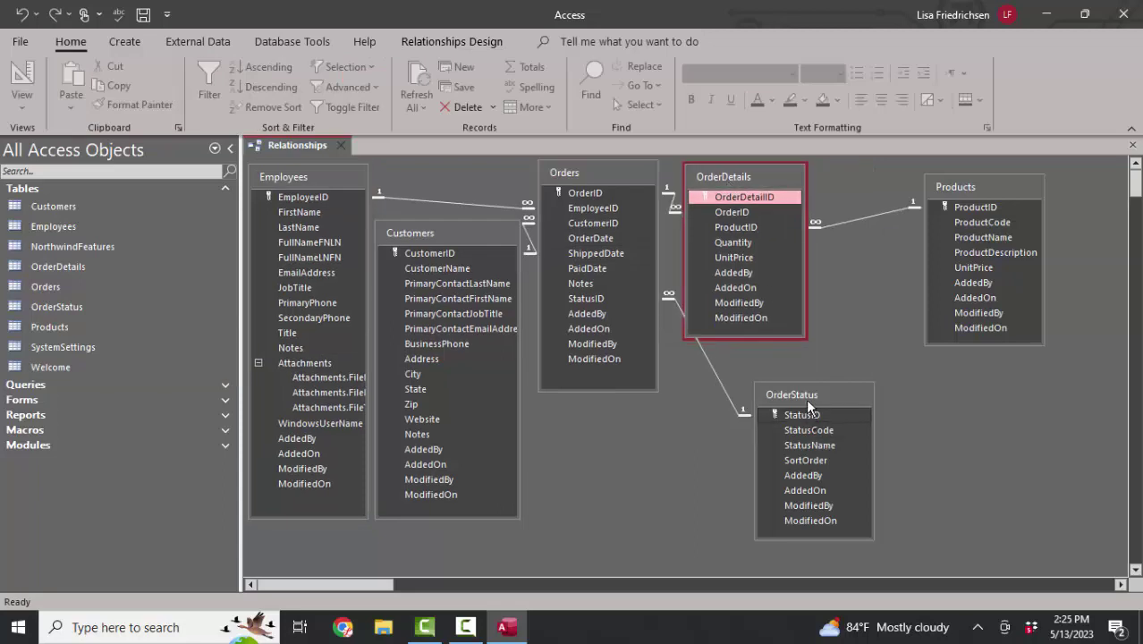
- Compact the diagram by narrowing OrderDetails and Orders and moving OrderStatus directly beneath and Products right beside OrderDetails
{"action": "left_click_drag", "start_coordinate": [806, 398], "coordinate": [736, 374]}
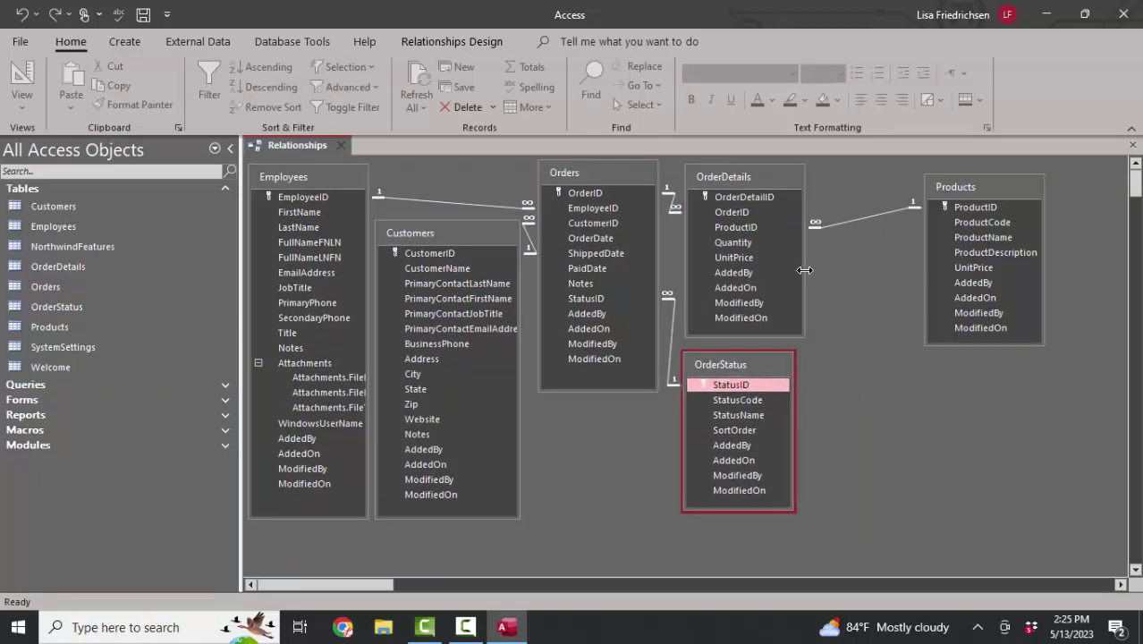
{"action": "left_click_drag", "start_coordinate": [804, 270], "coordinate": [791, 273]}
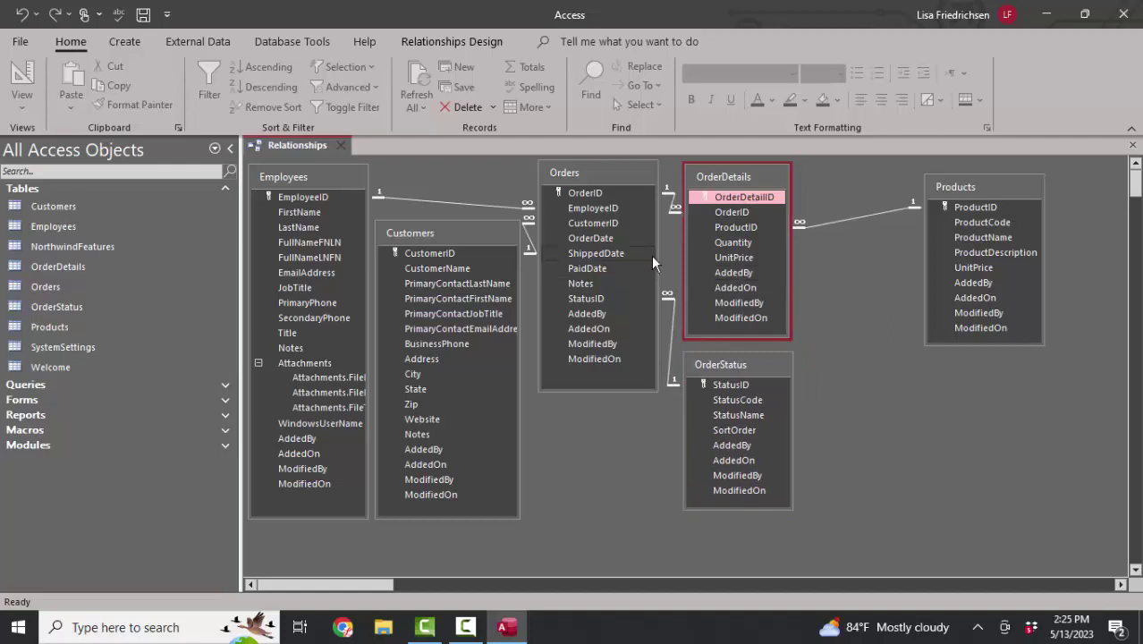
{"action": "left_click_drag", "start_coordinate": [656, 261], "coordinate": [641, 260]}
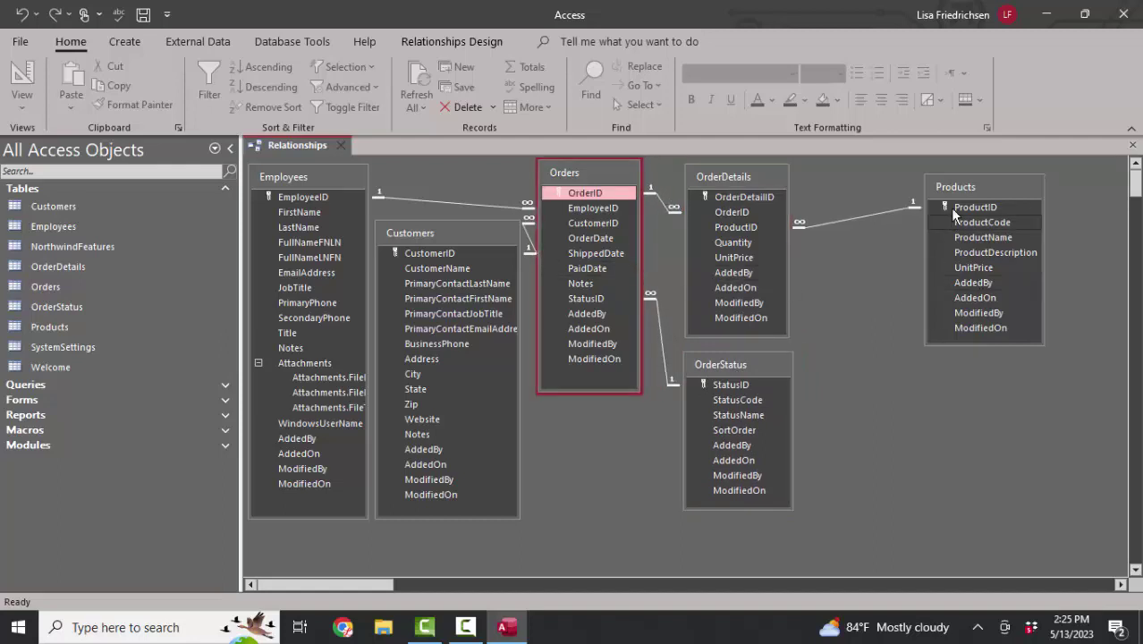
{"action": "left_click_drag", "start_coordinate": [973, 184], "coordinate": [862, 177]}
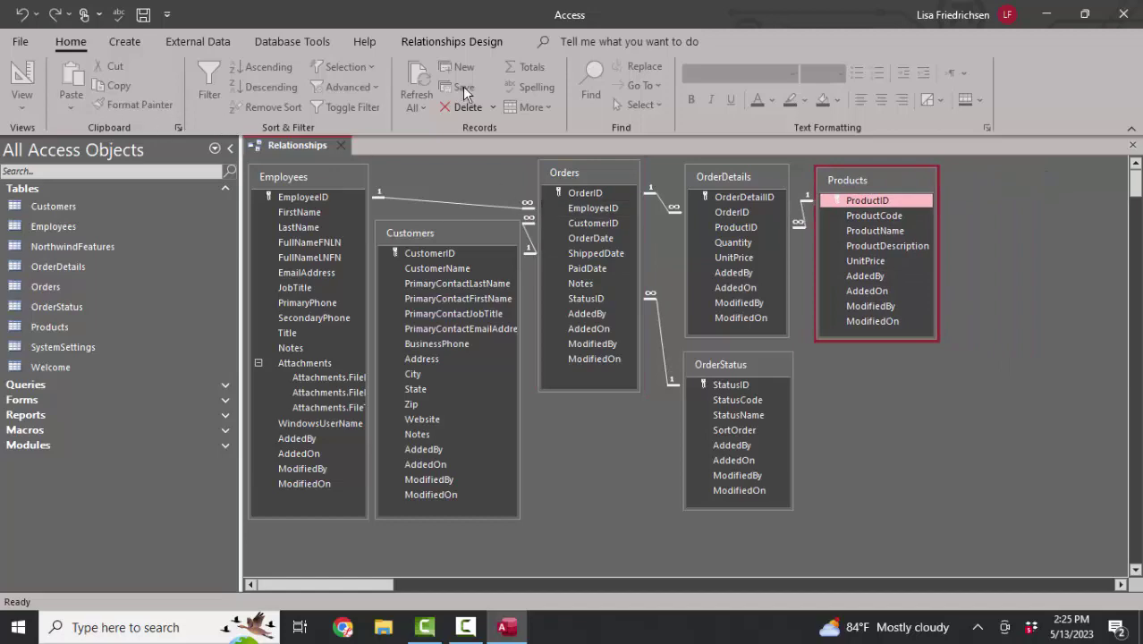
- Generate a relationship report from the diagram and set its page orientation to landscape so all tables fit on one page
{"action": "left_click", "coordinate": [452, 42]}
{"action": "left_click", "coordinate": [126, 105]}
{"action": "left_click", "coordinate": [847, 322]}
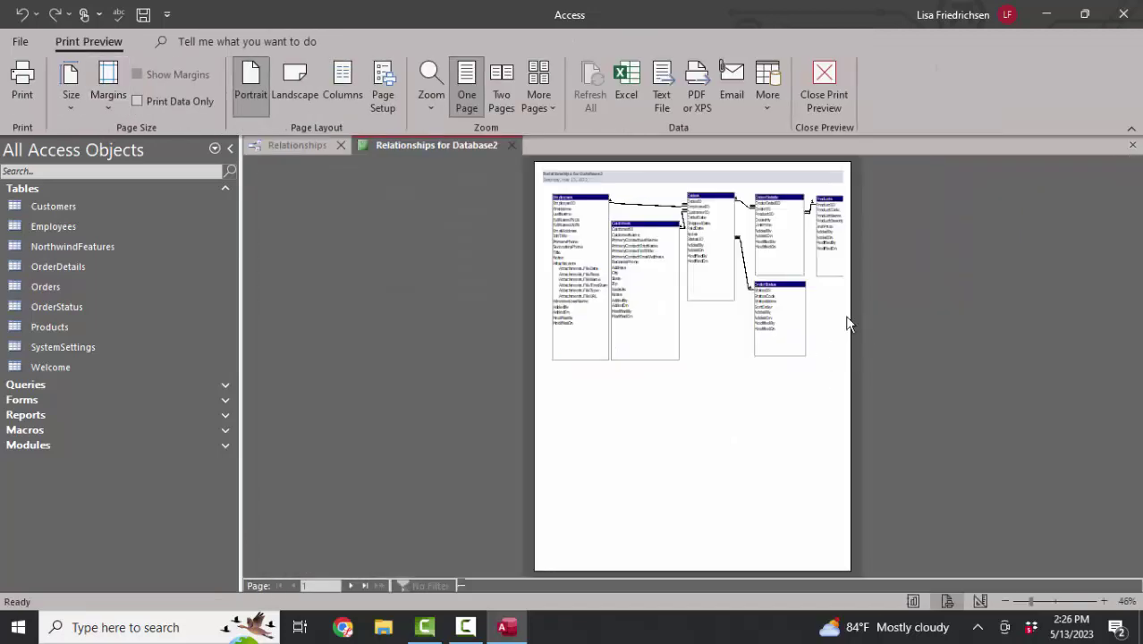
{"action": "left_click", "coordinate": [809, 270]}
{"action": "left_click", "coordinate": [867, 253]}
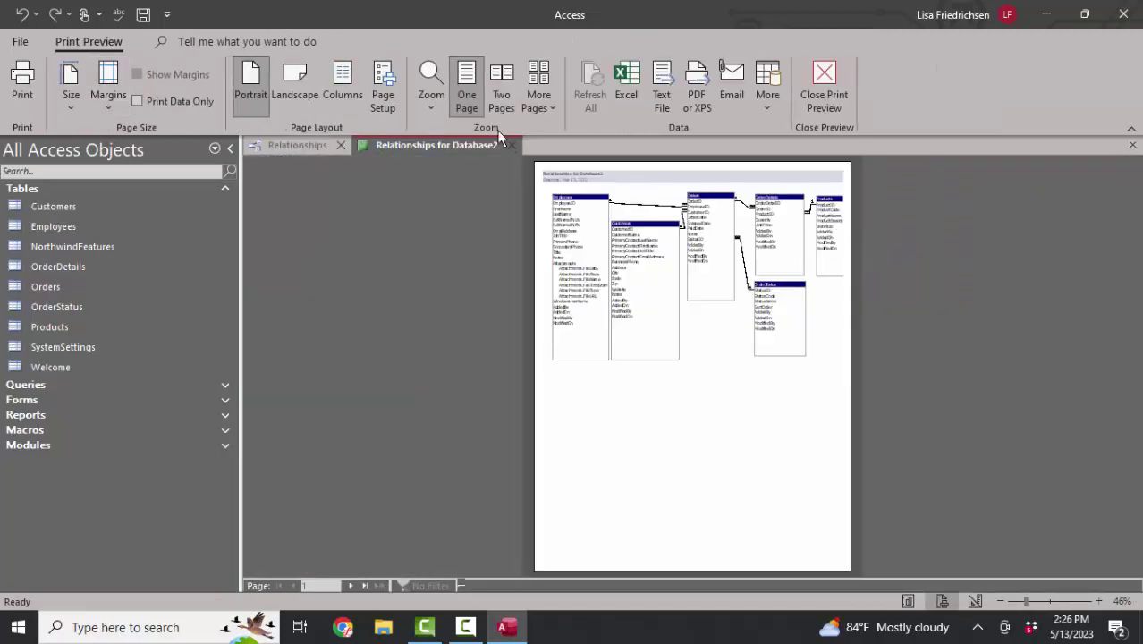
{"action": "left_click", "coordinate": [298, 95]}
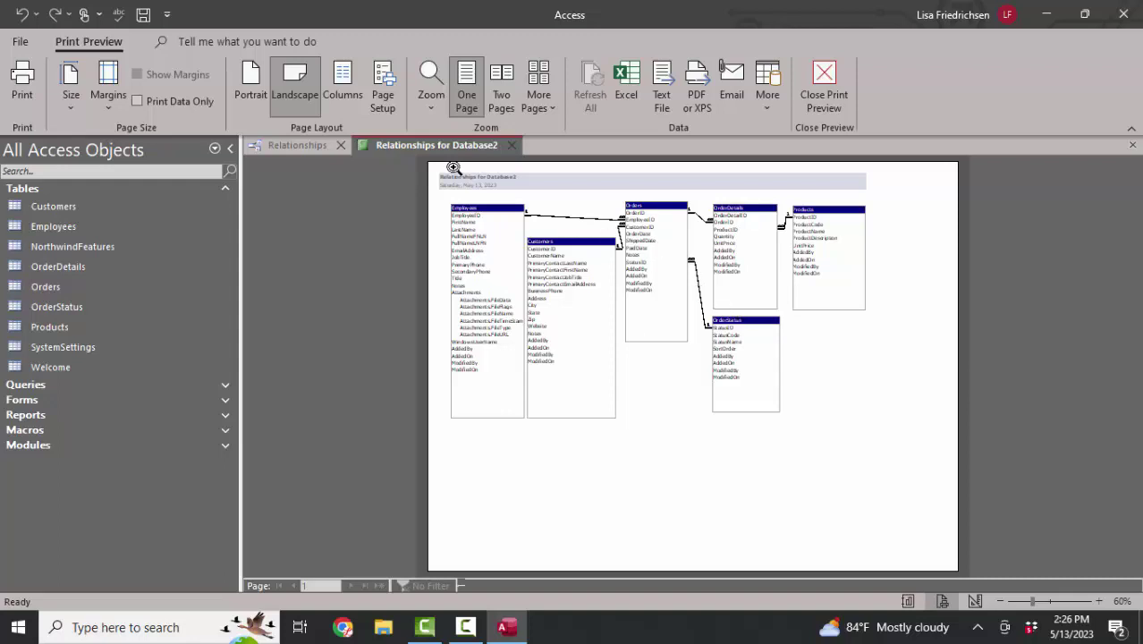
- Close the relationship report and save it under the name Relationships for Northwind
{"action": "left_click", "coordinate": [512, 145]}
{"action": "left_click", "coordinate": [523, 366]}
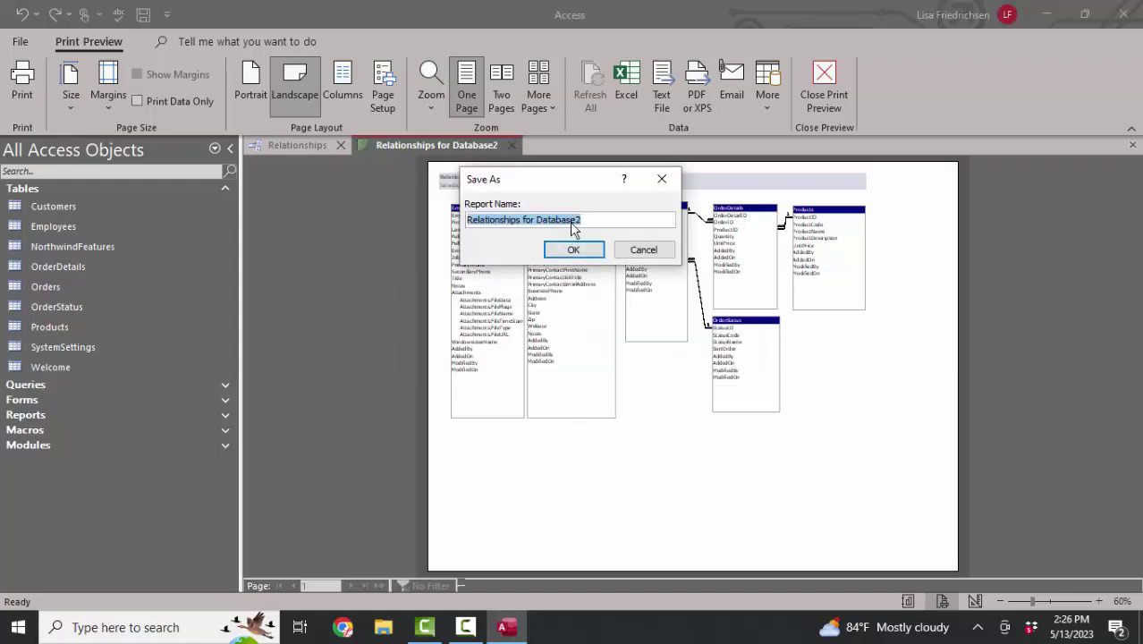
{"action": "left_click_drag", "start_coordinate": [537, 220], "coordinate": [680, 223]}
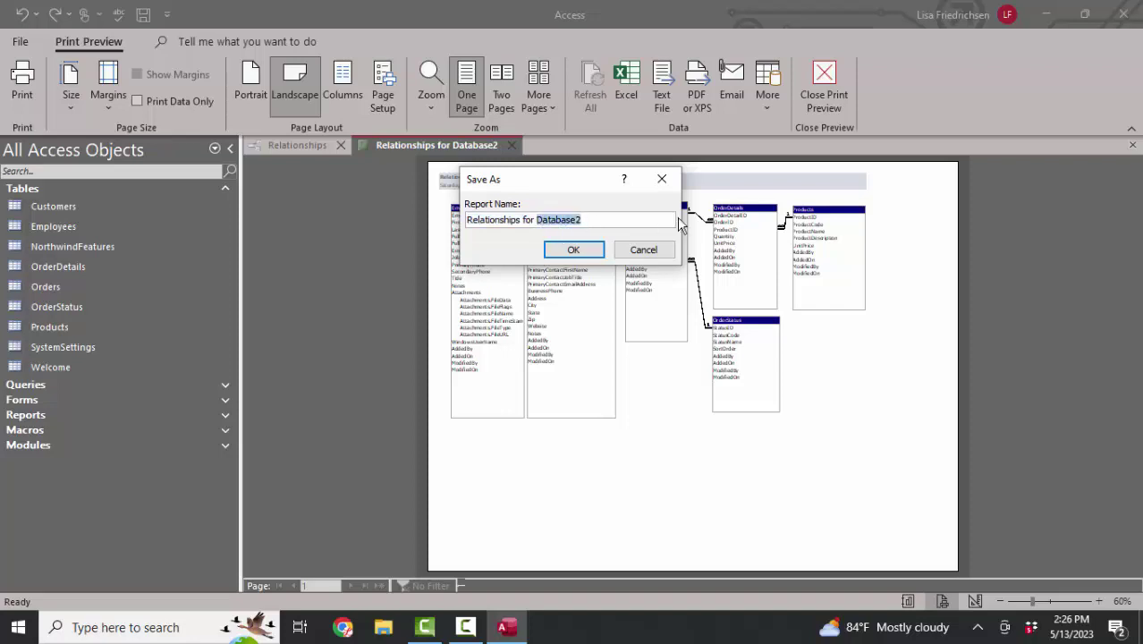
{"action": "type", "text": "Northwind"}
{"action": "left_click", "coordinate": [573, 250]}
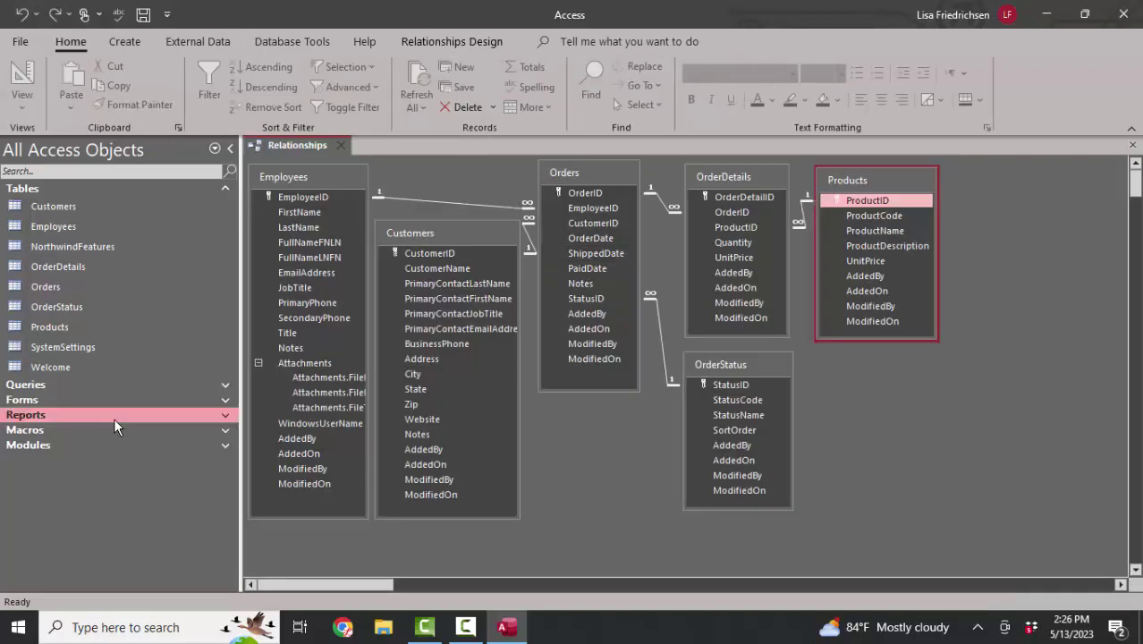
- Point out the Reports, Queries and Tables groups among the database objects
{"action": "left_click", "coordinate": [113, 418]}
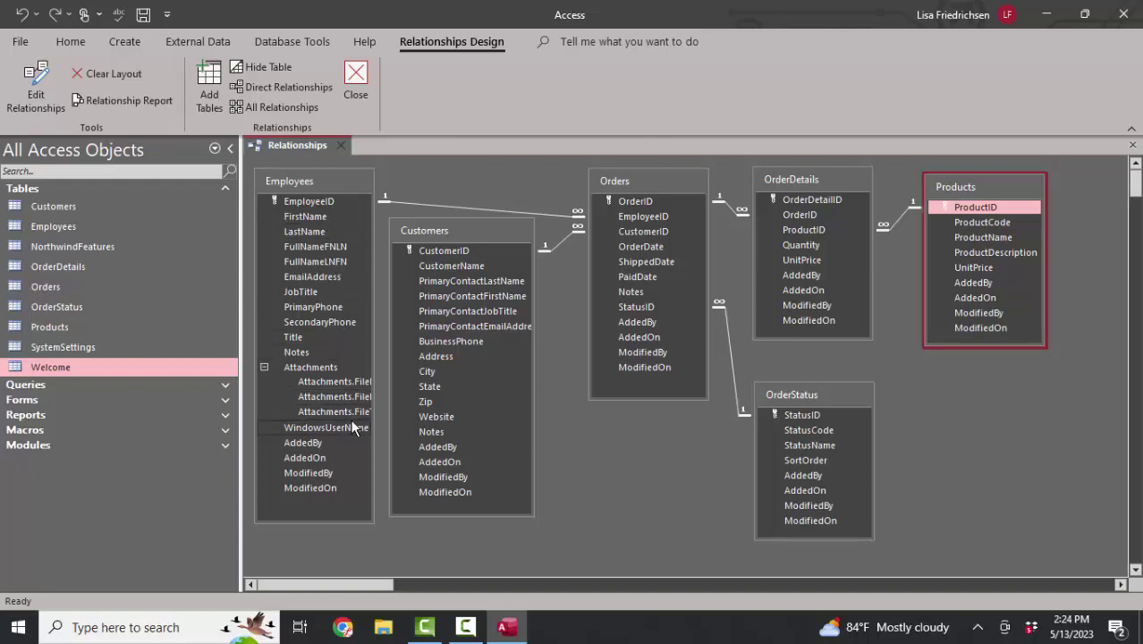
{"action": "left_click", "coordinate": [185, 384]}
{"action": "left_click", "coordinate": [217, 187]}
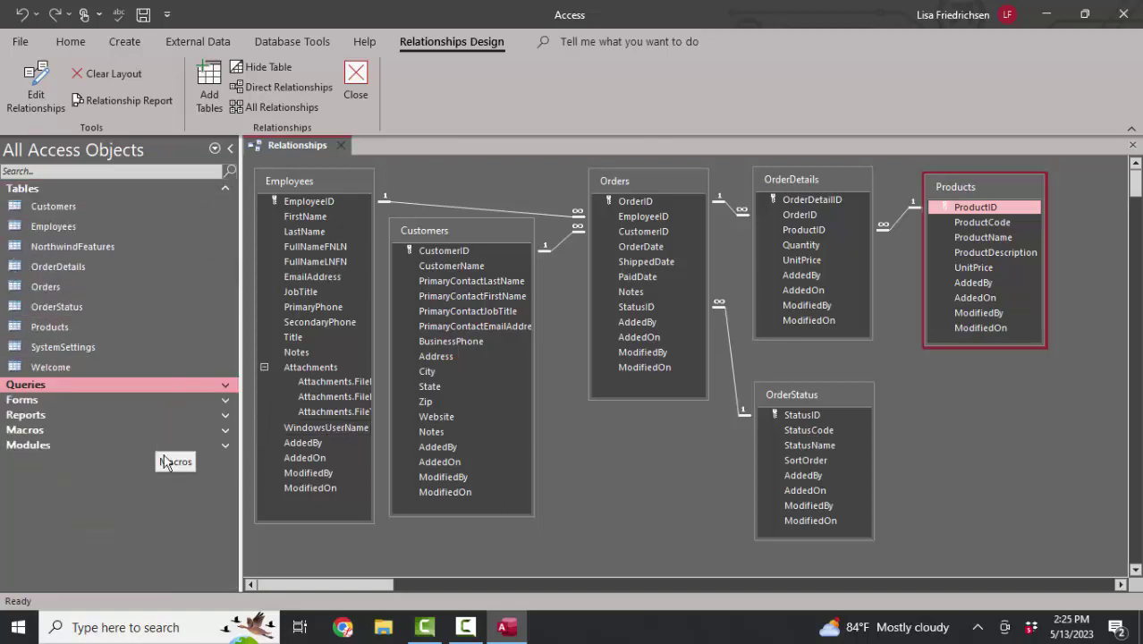
- Move the Customers field list slightly lower in the relationships diagram
{"action": "left_click_drag", "start_coordinate": [459, 236], "coordinate": [463, 246]}
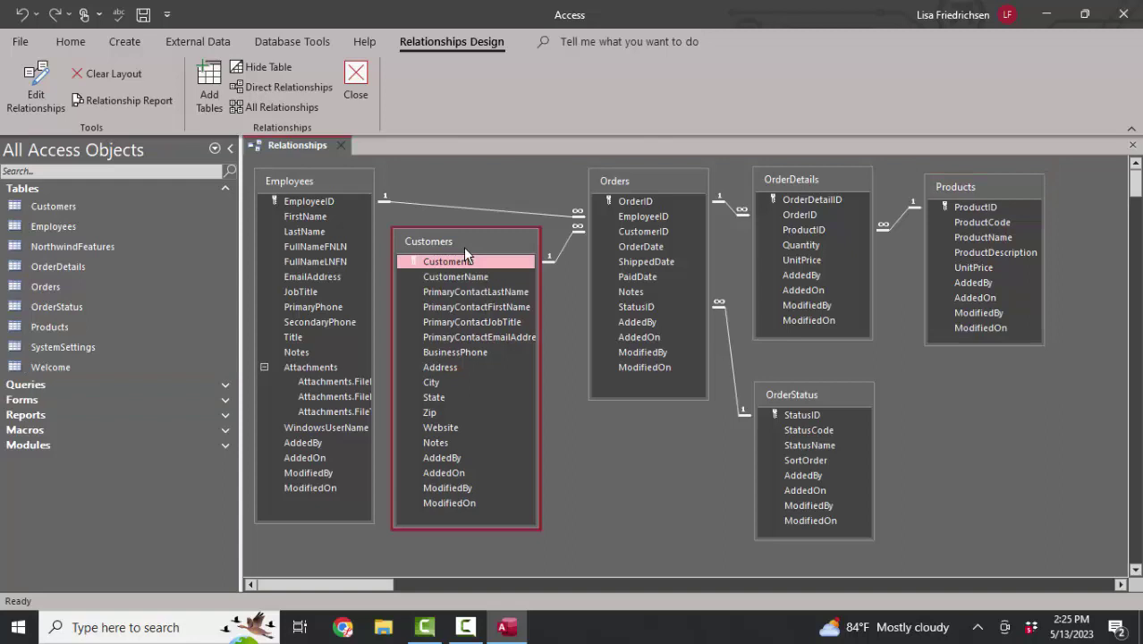